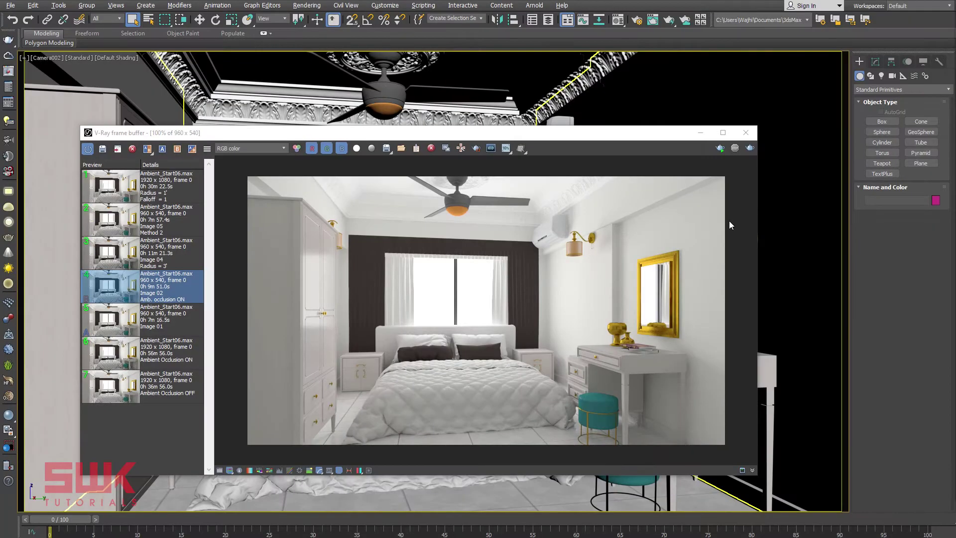
Step: Switch global illumination to Advanced and toggle ambient occlusion on, then back off
key(F10)
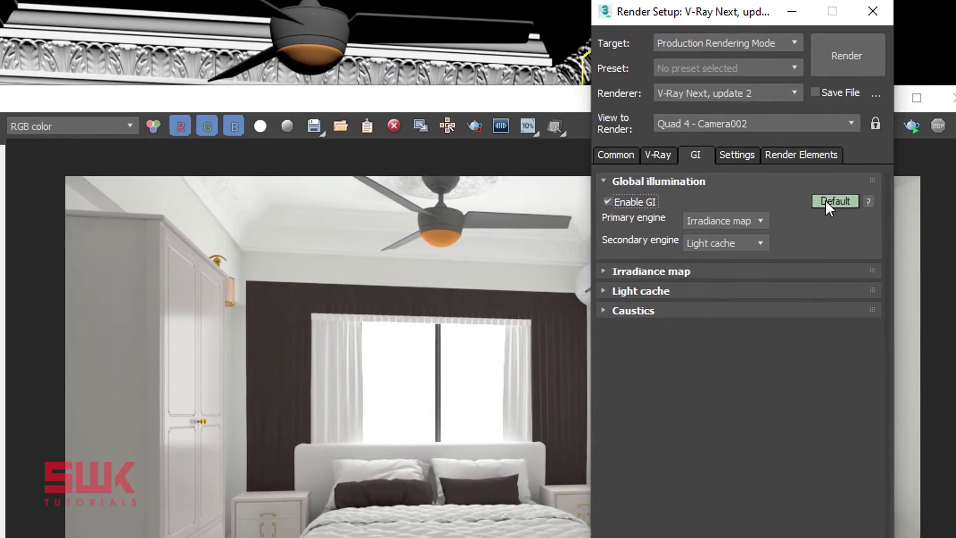
click(825, 200)
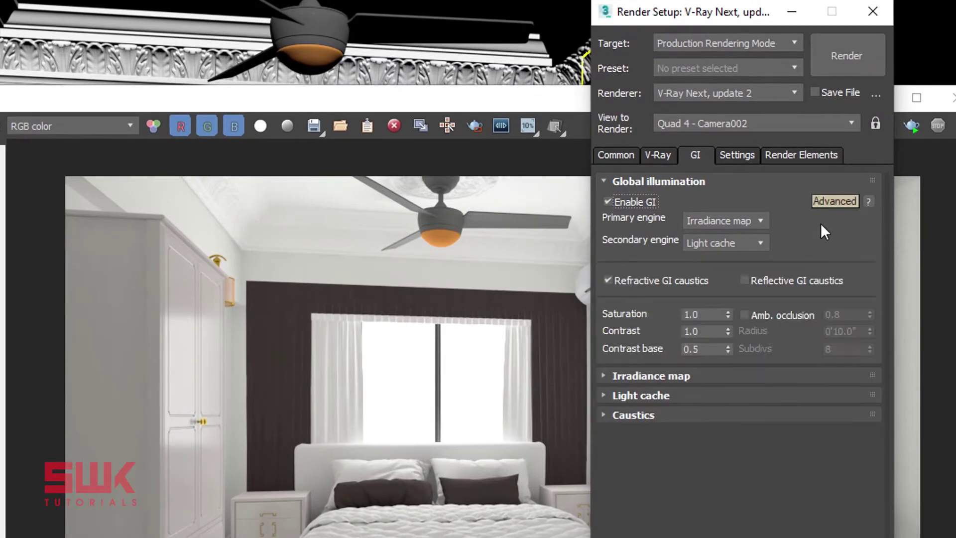
click(743, 314)
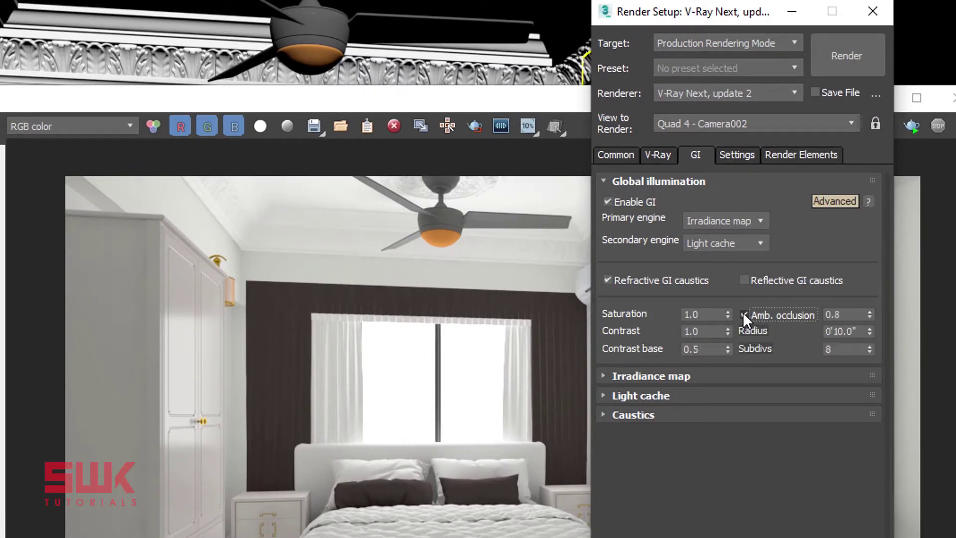
click(743, 313)
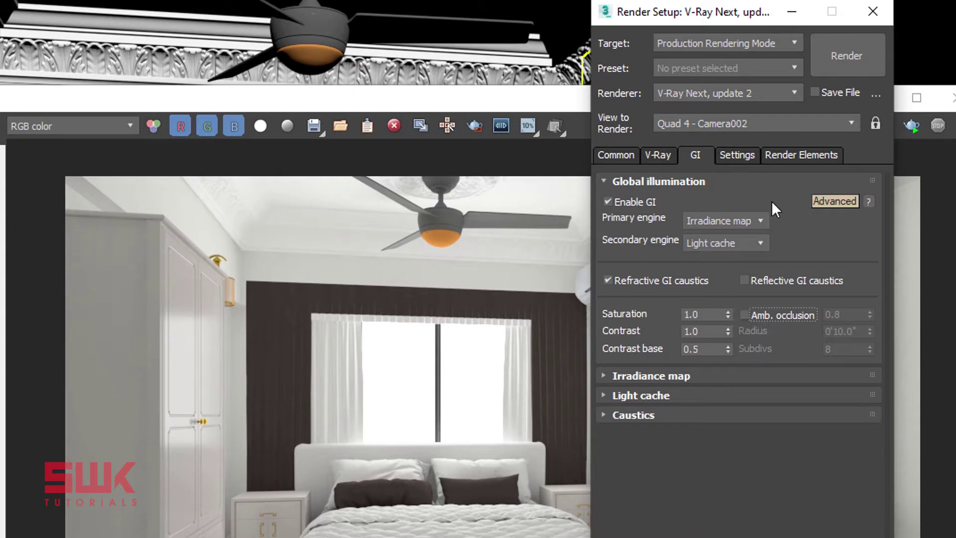
Step: Add a VRayExtraTex render element
click(782, 156)
click(646, 221)
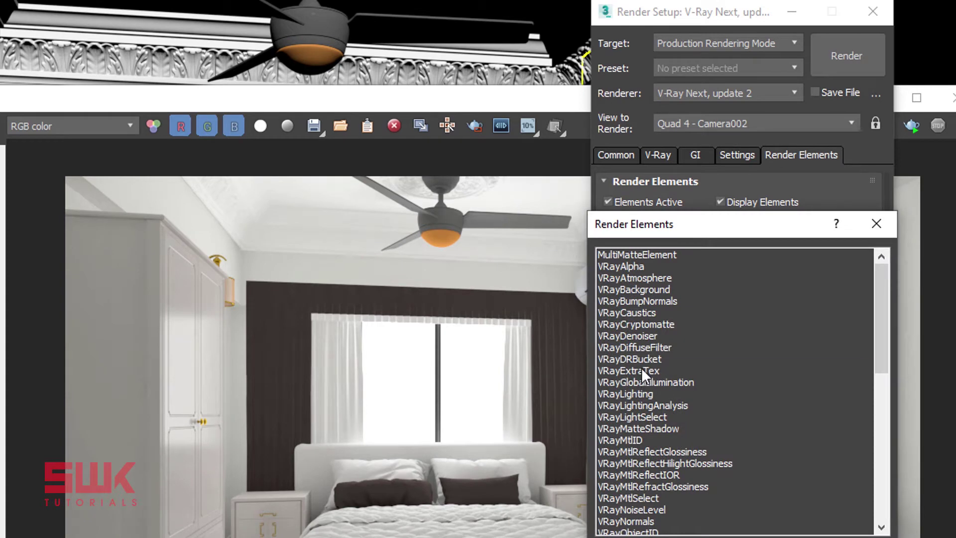
double_click(642, 369)
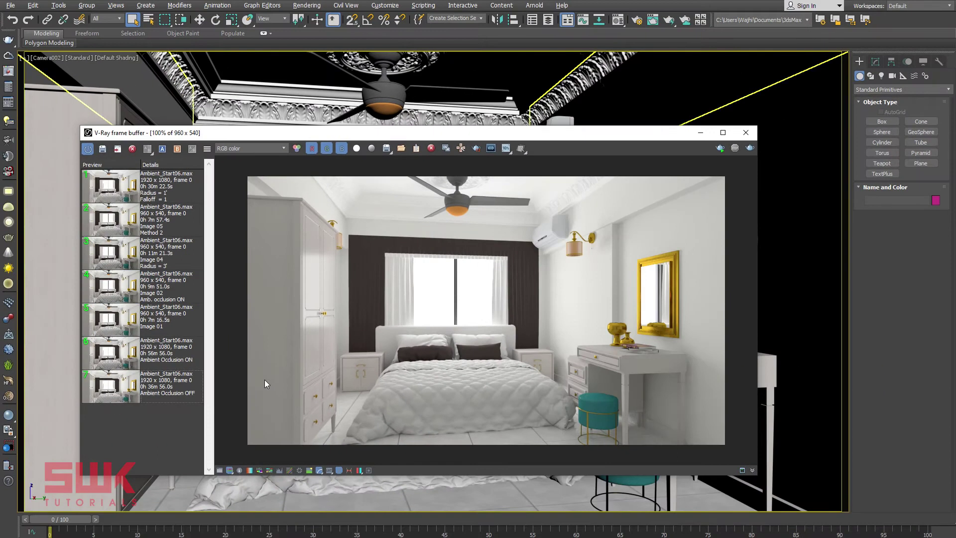
Step: From Image 01, enable ambient occlusion under Advanced GI and re-render the bedroom
click(147, 329)
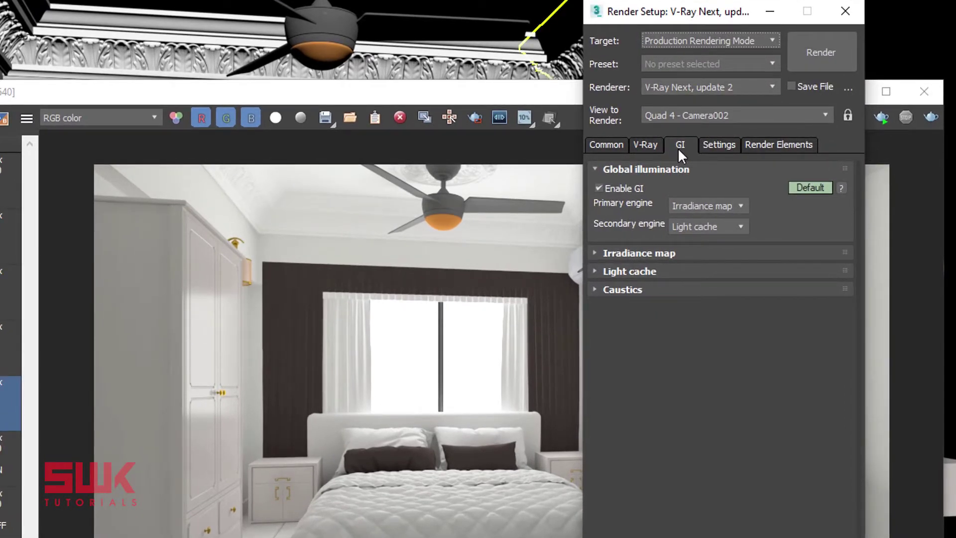
click(798, 190)
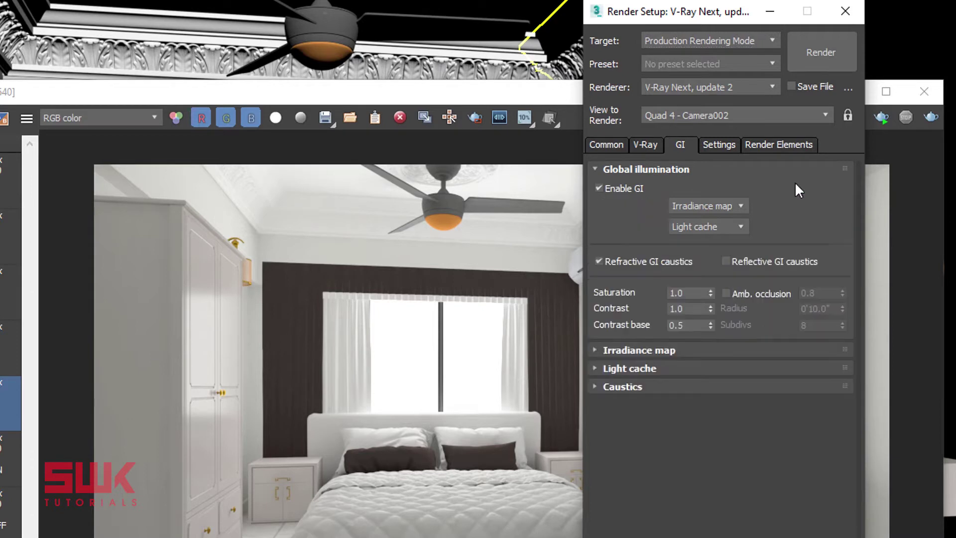
click(726, 293)
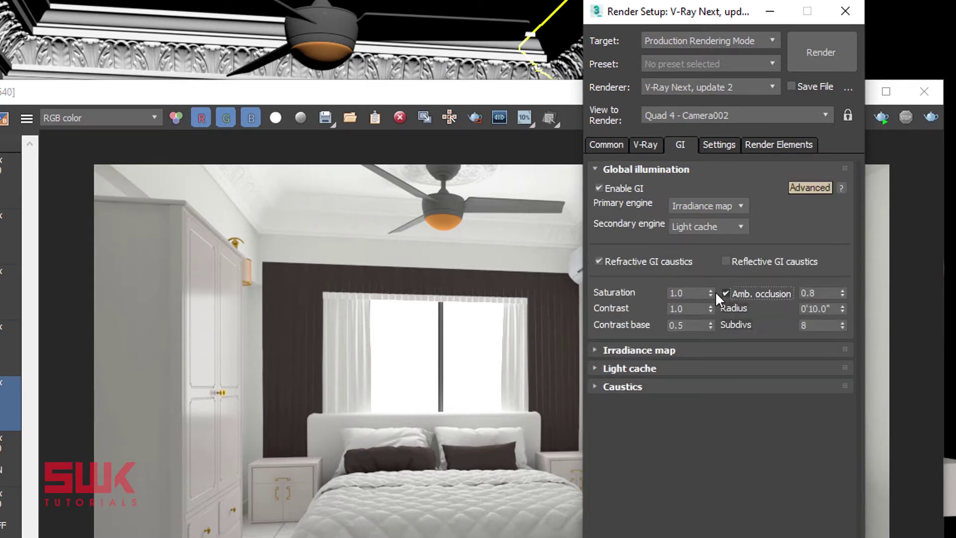
click(568, 293)
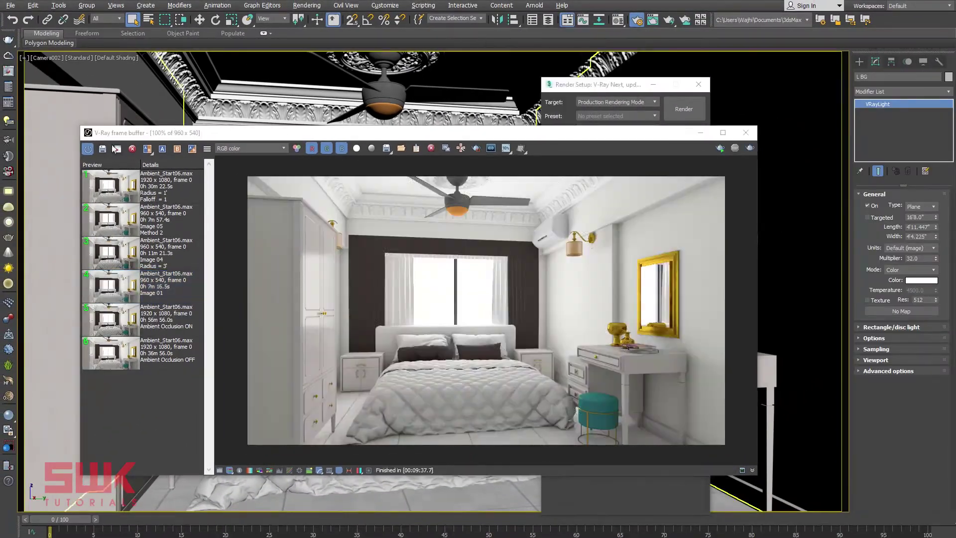
click(102, 148)
text(Image 02 amb. Occlusion ON)
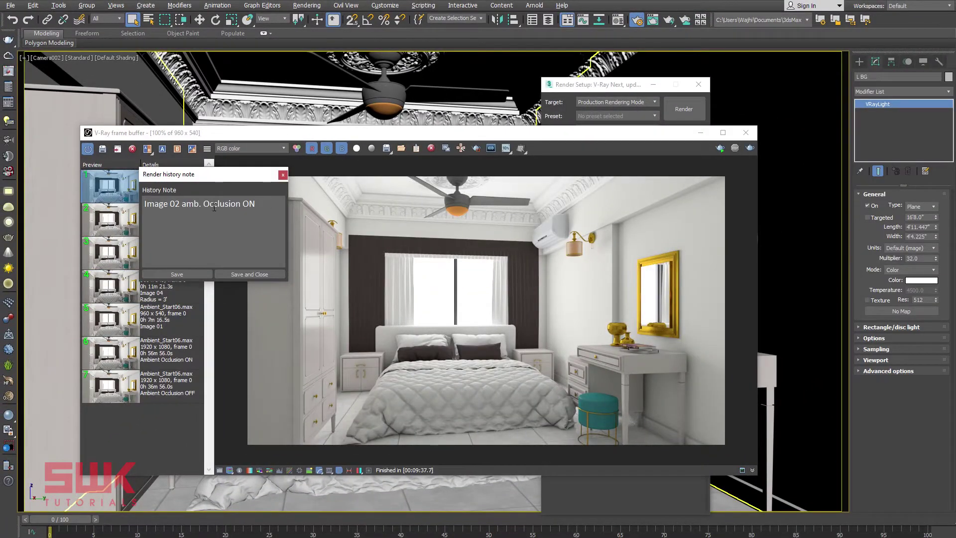
Step: Save the two-line history note 'Image 02 amb. Occlusion ON'
click(202, 203)
key(Return)
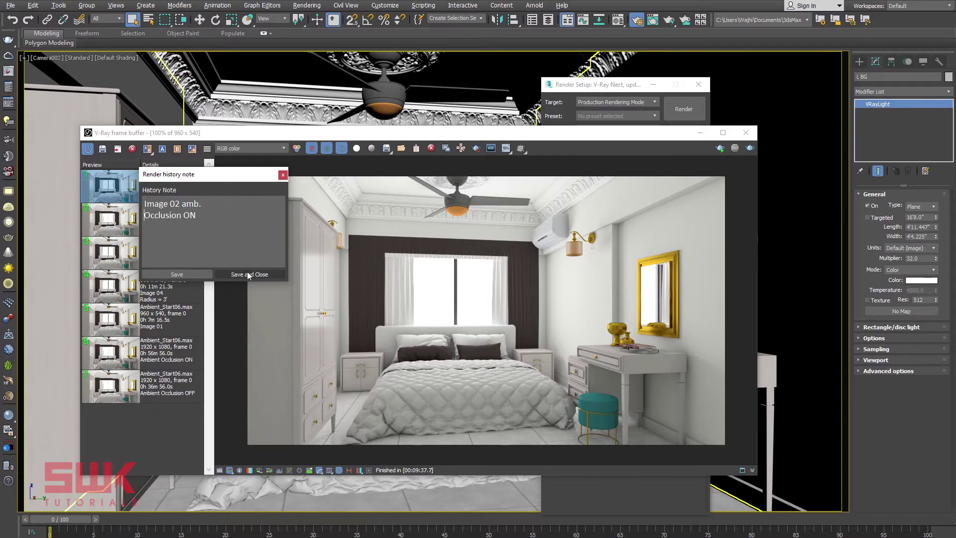
click(249, 273)
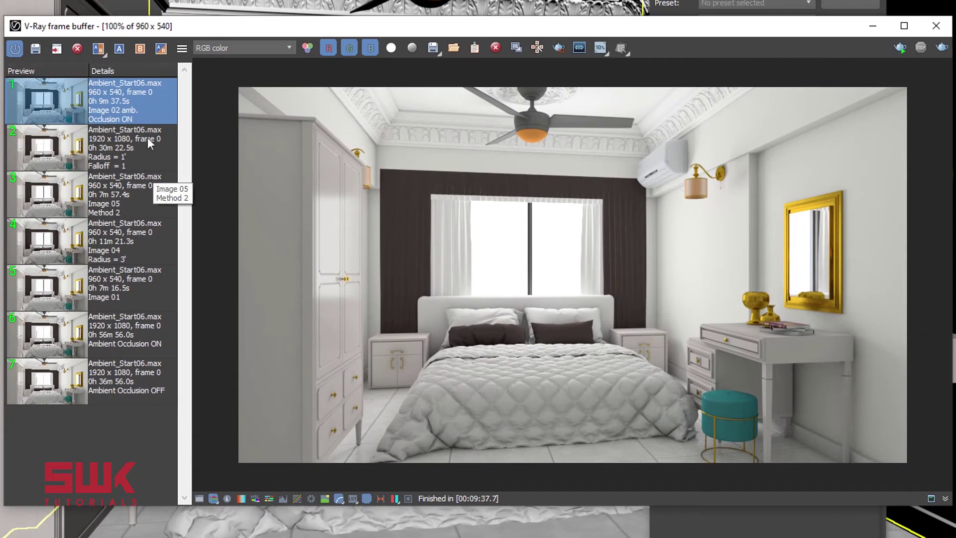
Step: A/B compare Image 01 against the occlusion render, sweeping the split line across the bedroom
click(140, 52)
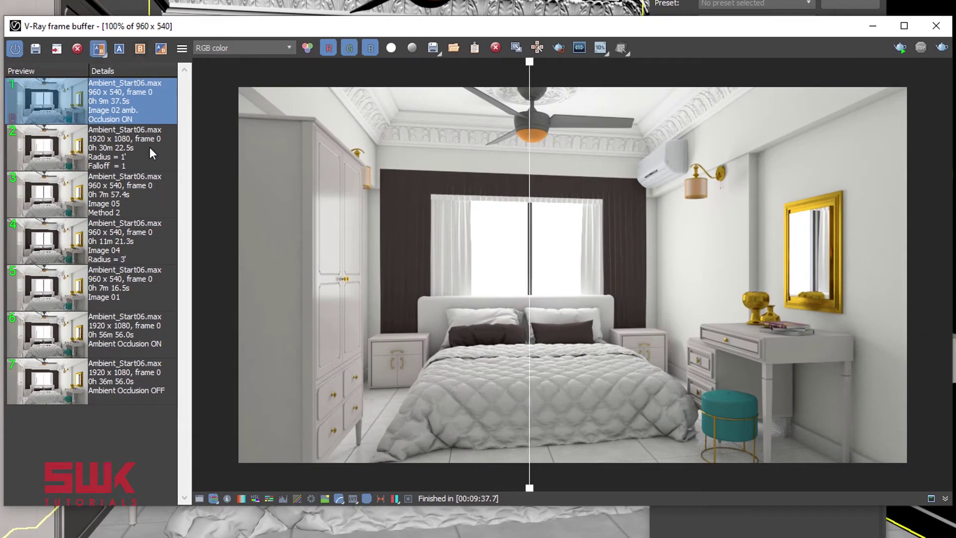
click(130, 278)
click(118, 47)
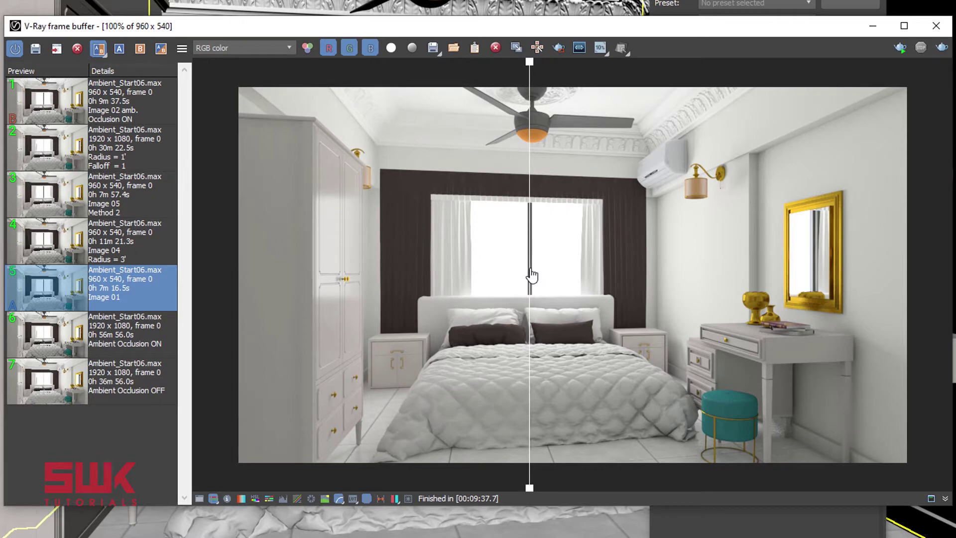
mouse_move(532, 275)
mouse_down()
mouse_move(397, 280)
mouse_move(563, 277)
mouse_up()
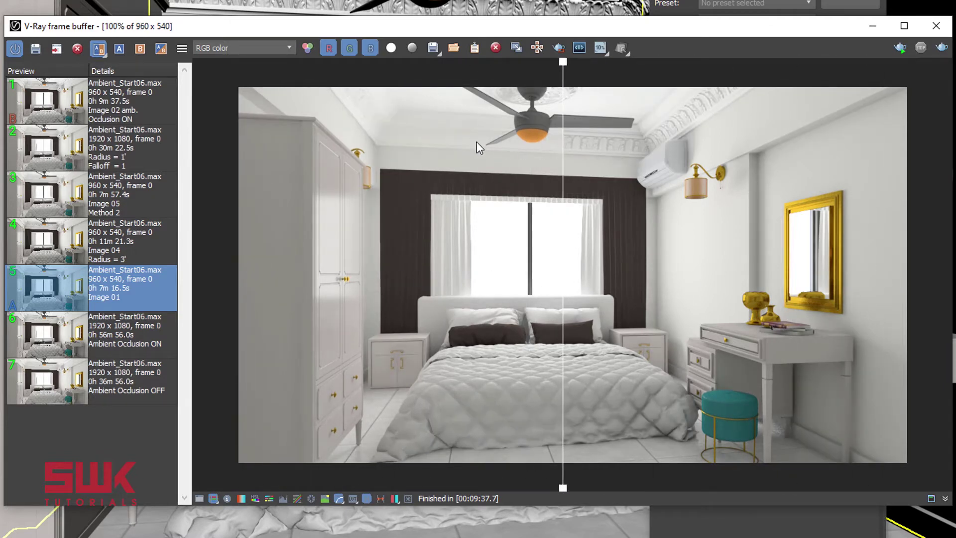
mouse_move(564, 184)
mouse_down()
mouse_move(918, 171)
mouse_move(217, 208)
mouse_up()
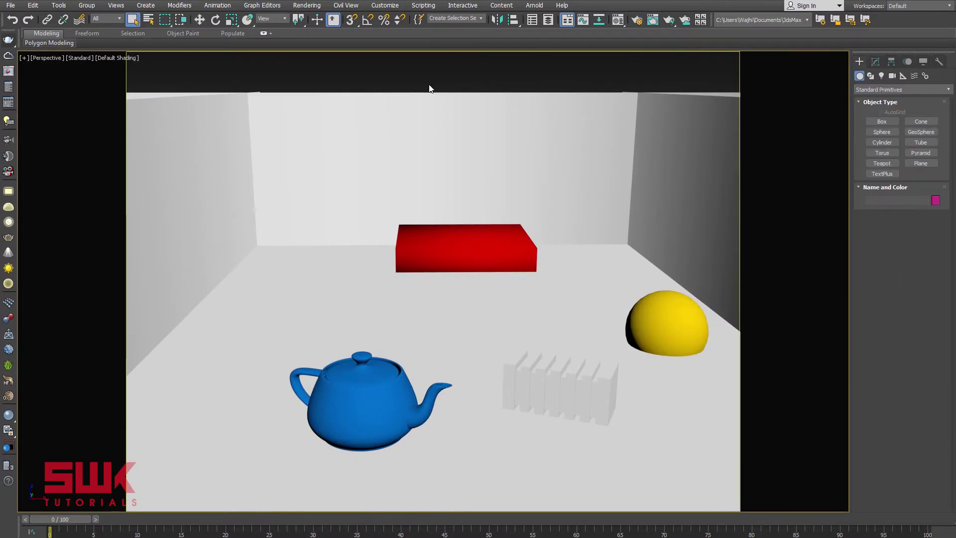
Step: Render the teapot test scene and select its render in history
click(661, 22)
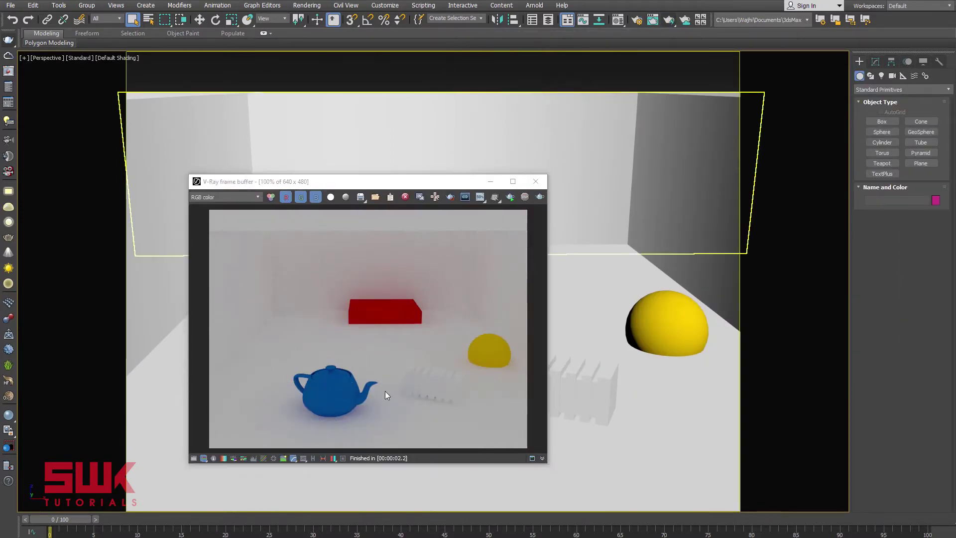
click(313, 458)
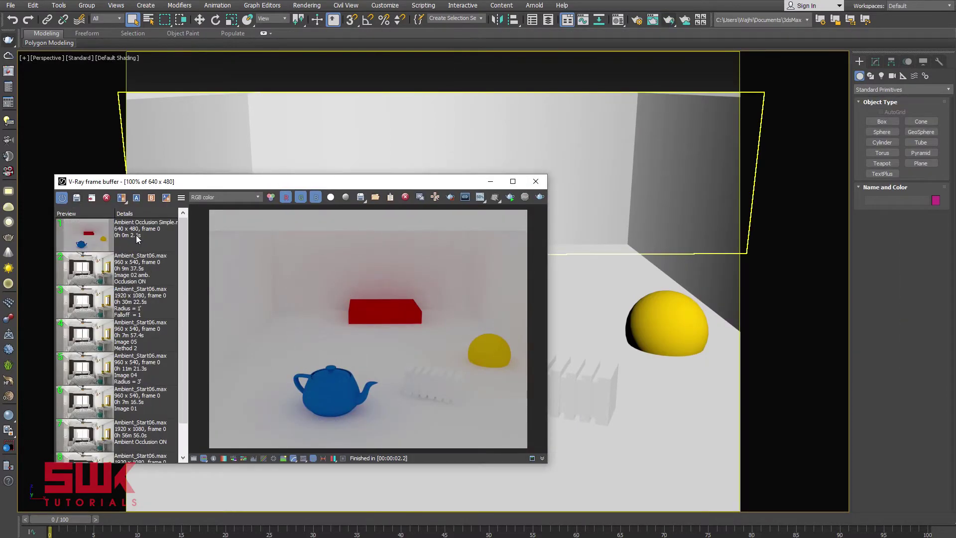
click(137, 239)
Step: Enable ambient occlusion with amount 1.0 and render the teapot scene again
click(619, 20)
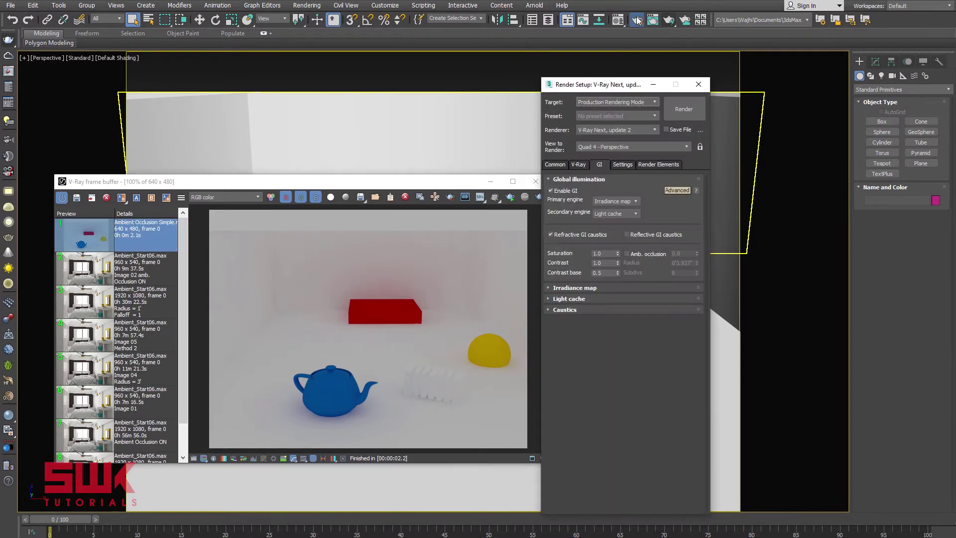
click(628, 253)
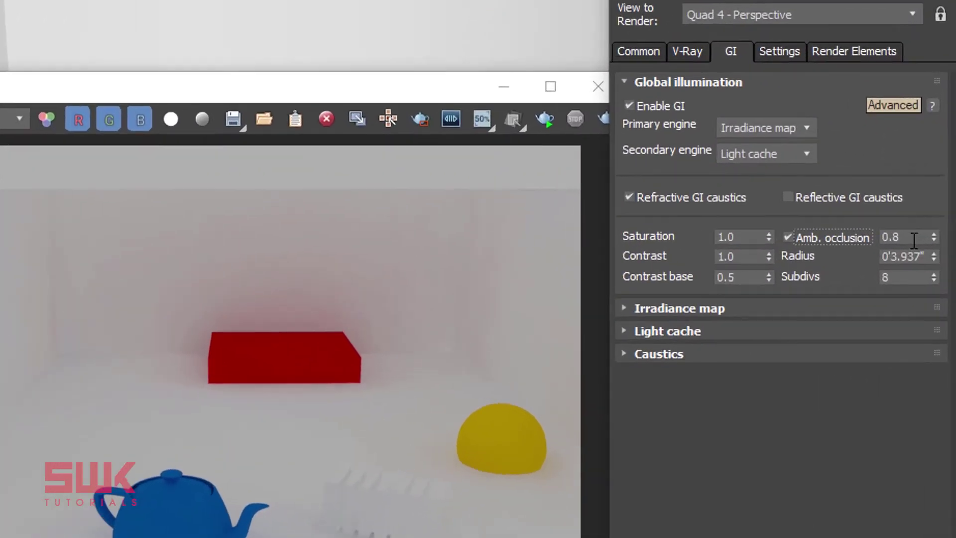
double_click(683, 254)
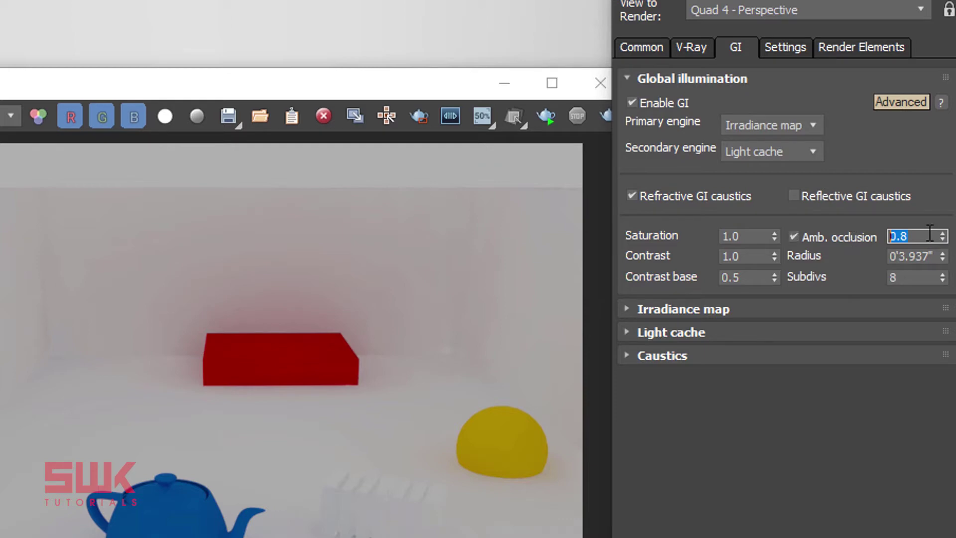
text(1)
key(Return)
click(600, 114)
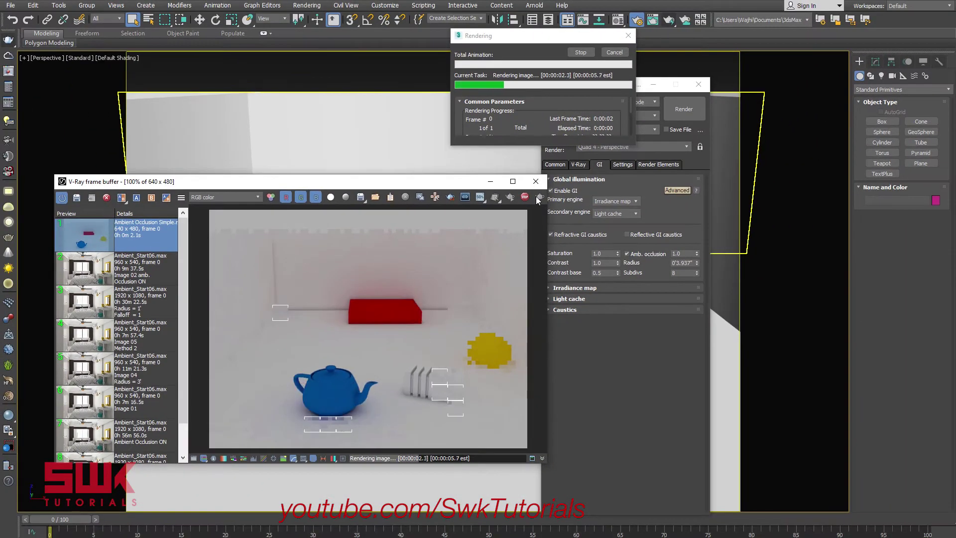
Step: A/B compare the latest teapot render with occlusion against the earlier one without it
click(537, 199)
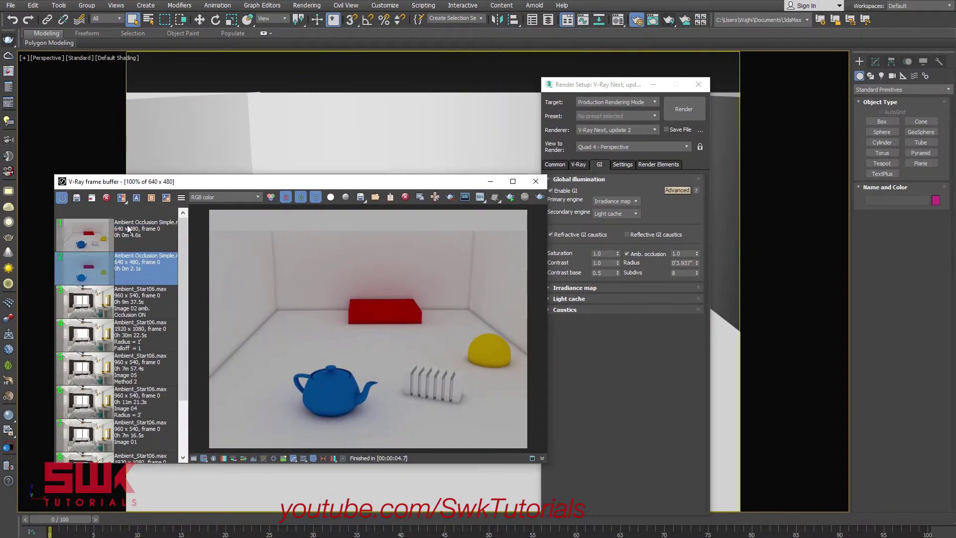
click(121, 197)
click(142, 256)
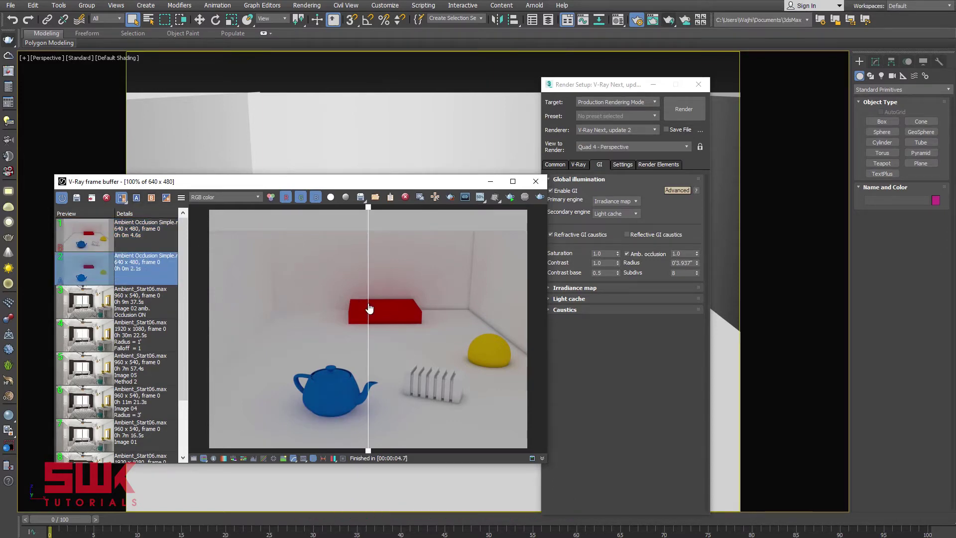
mouse_move(371, 306)
mouse_down()
mouse_move(210, 329)
mouse_move(381, 329)
mouse_up()
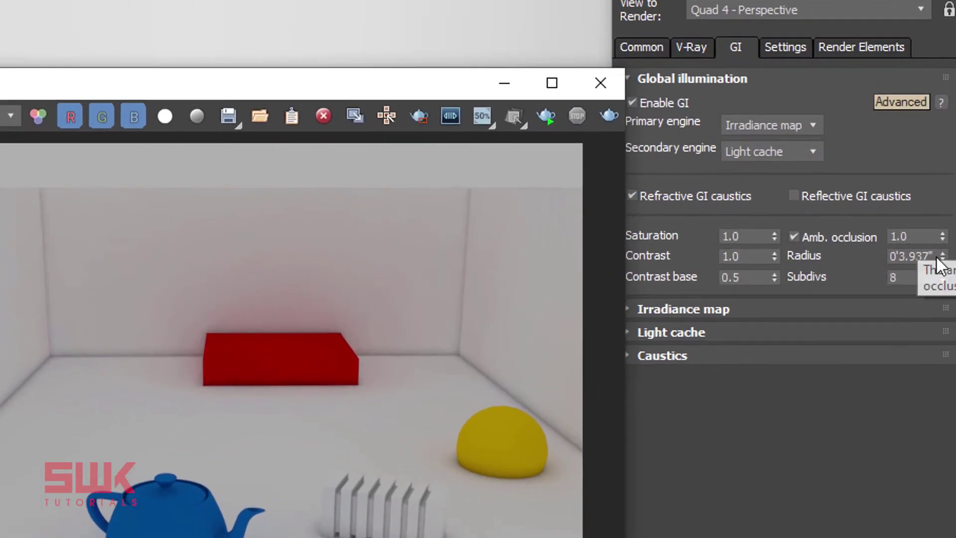
click(937, 255)
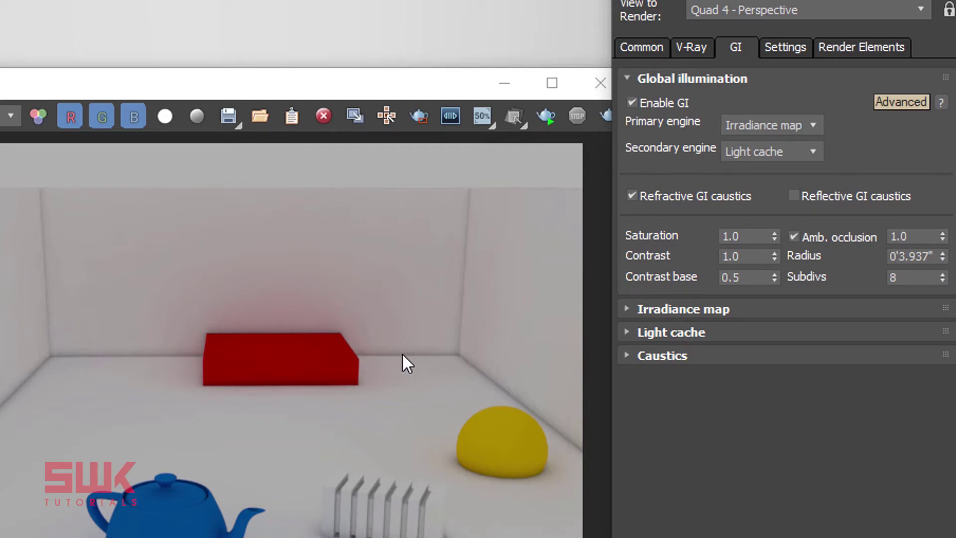
Step: Enter a larger occlusion radius and render the teapot scene again
double_click(930, 257)
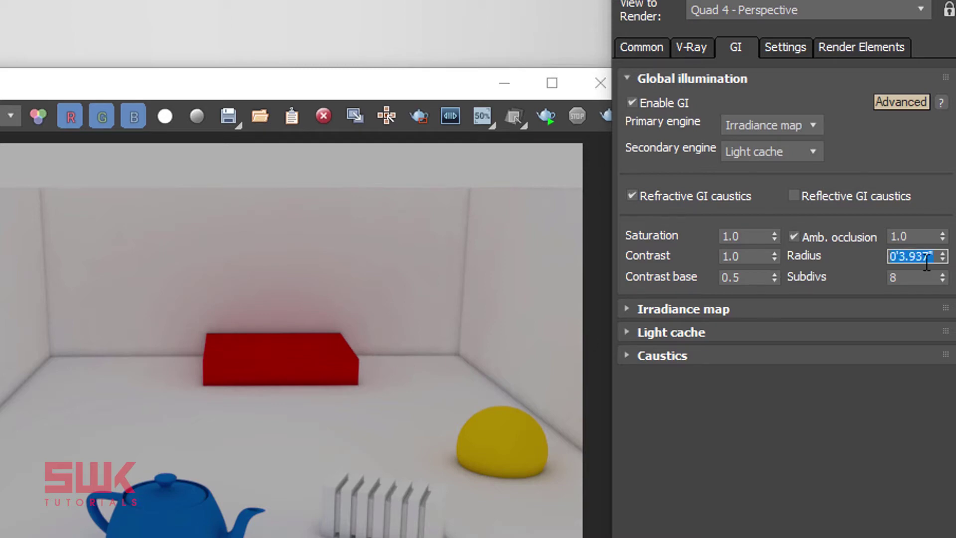
text(3)
key(Return)
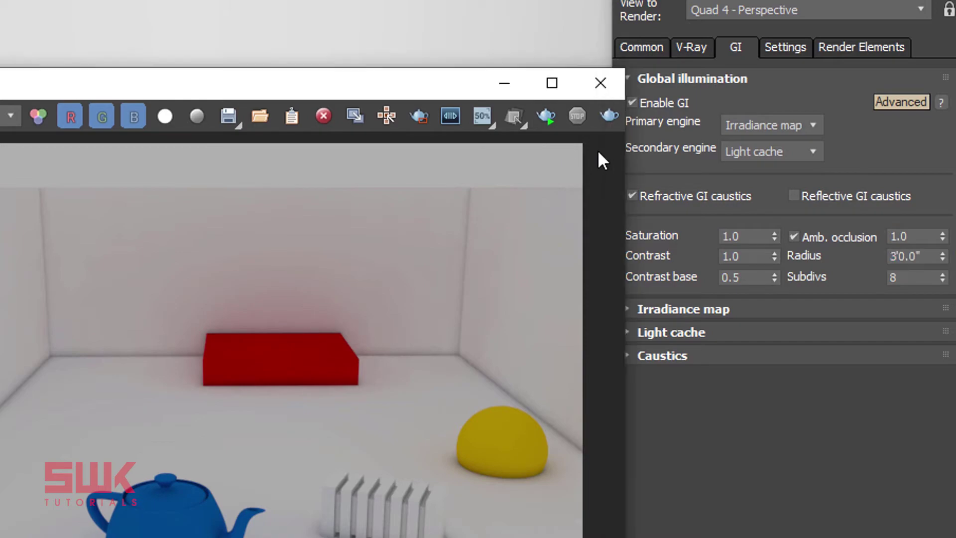
click(603, 121)
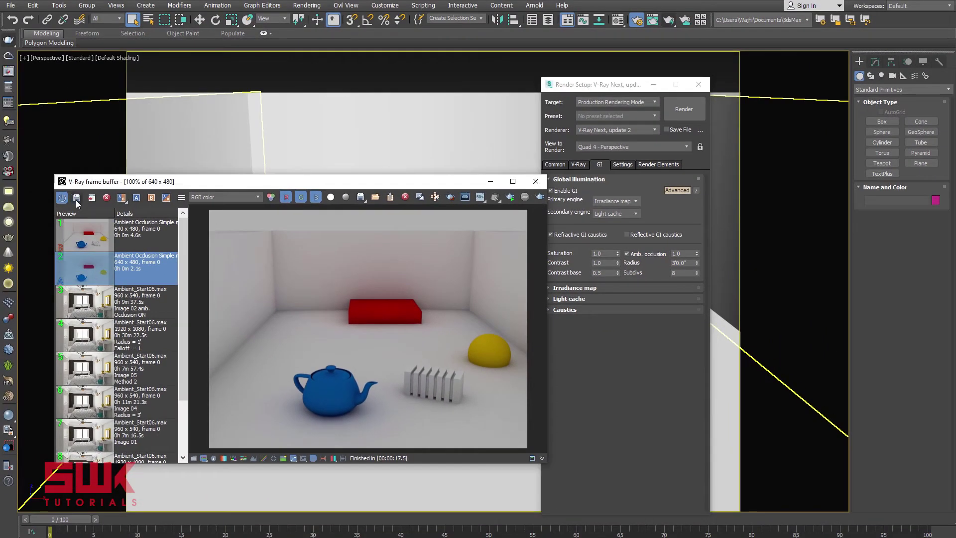
Step: A/B compare the small- and large-radius occlusion renders, then check the Subdivs value of 8
click(76, 198)
click(122, 198)
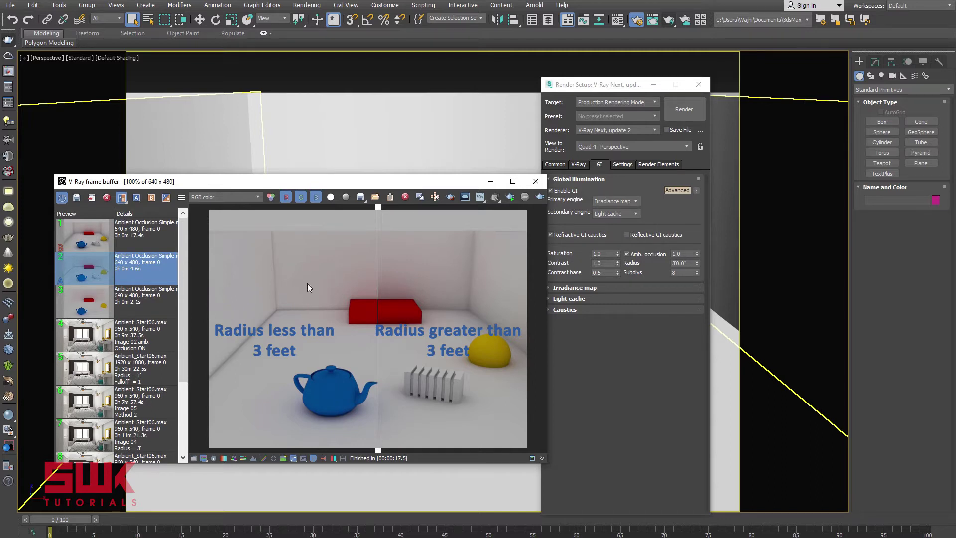
mouse_move(378, 329)
mouse_down()
mouse_move(202, 340)
mouse_move(464, 333)
mouse_move(228, 338)
mouse_move(350, 338)
mouse_up()
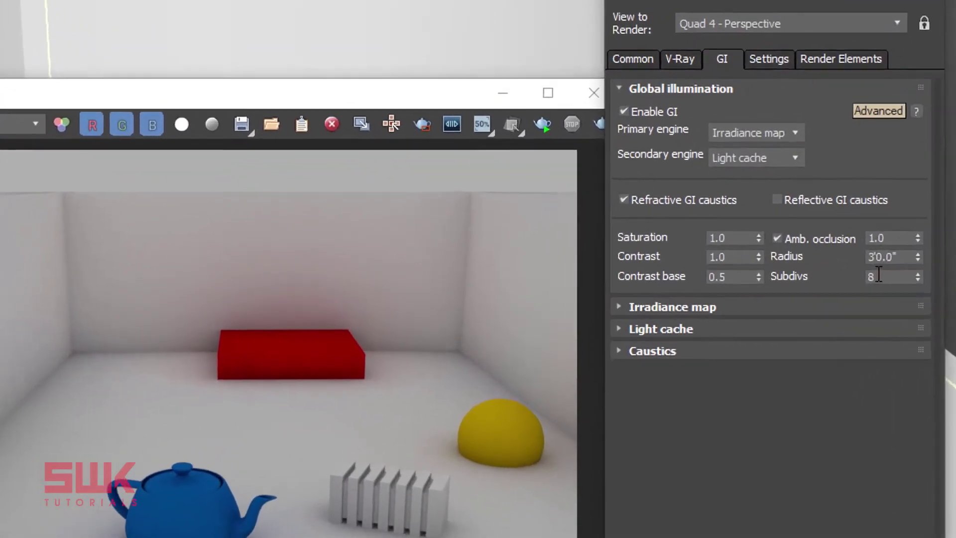
double_click(878, 275)
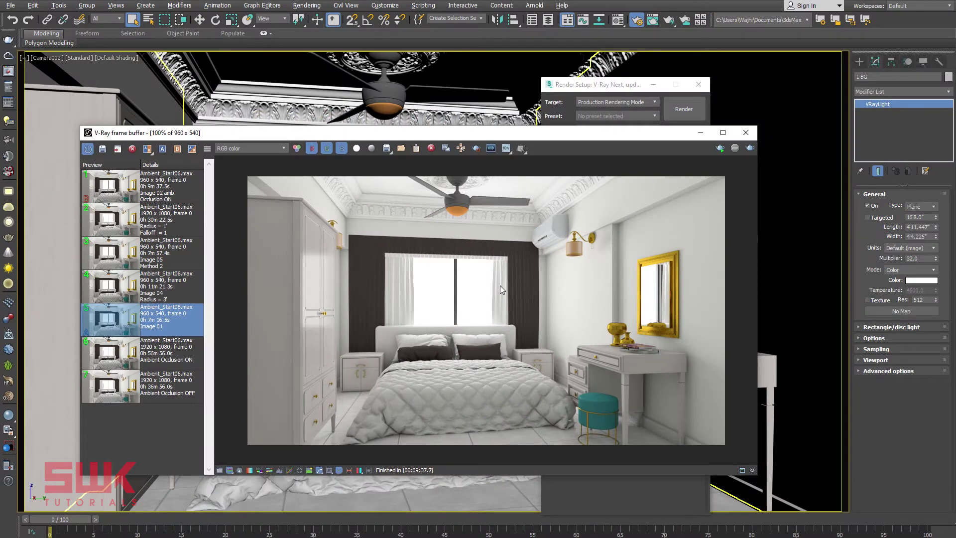
Step: Set the bedroom's ambient occlusion radius to 3 feet, with Render Setup moved beside the render
click(612, 85)
drag(613, 84, 708, 86)
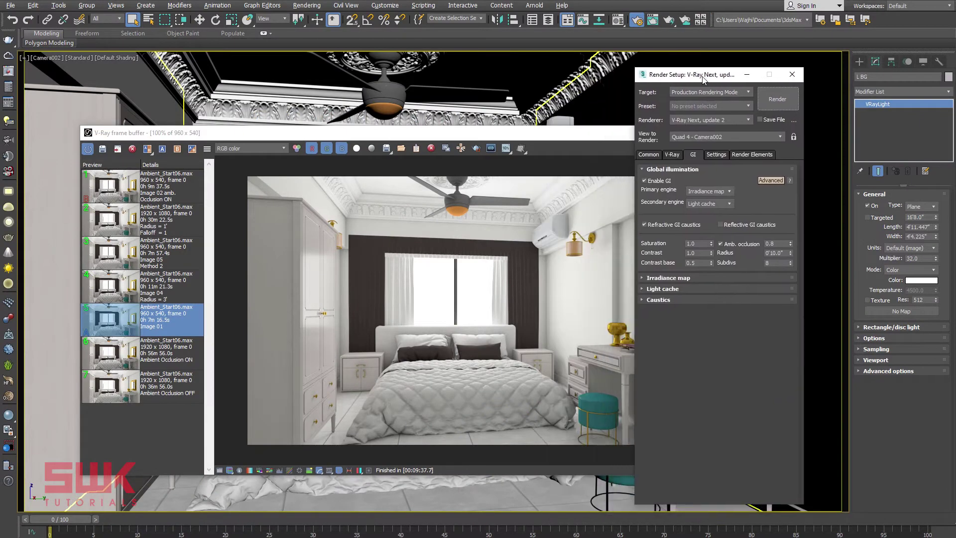
double_click(777, 253)
text(3)
key(Return)
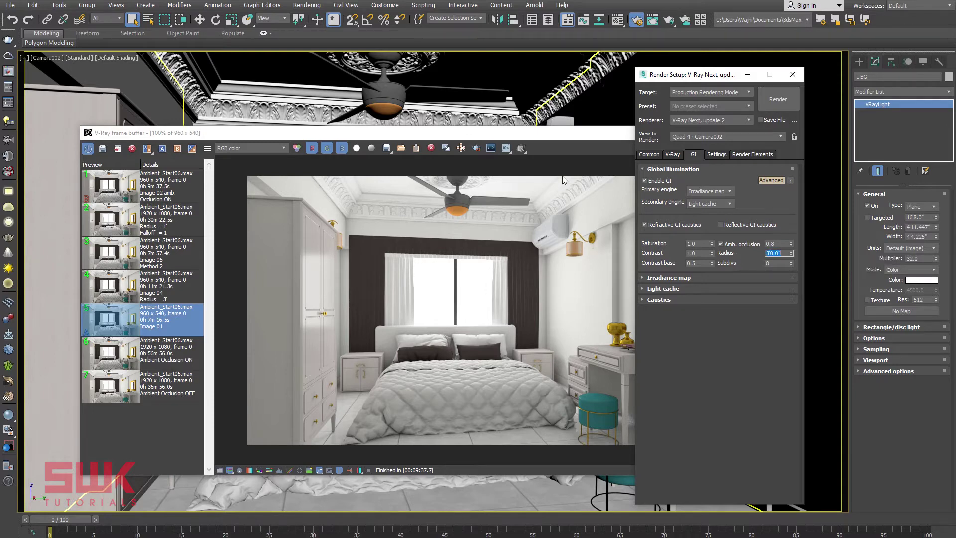
drag(535, 139, 491, 136)
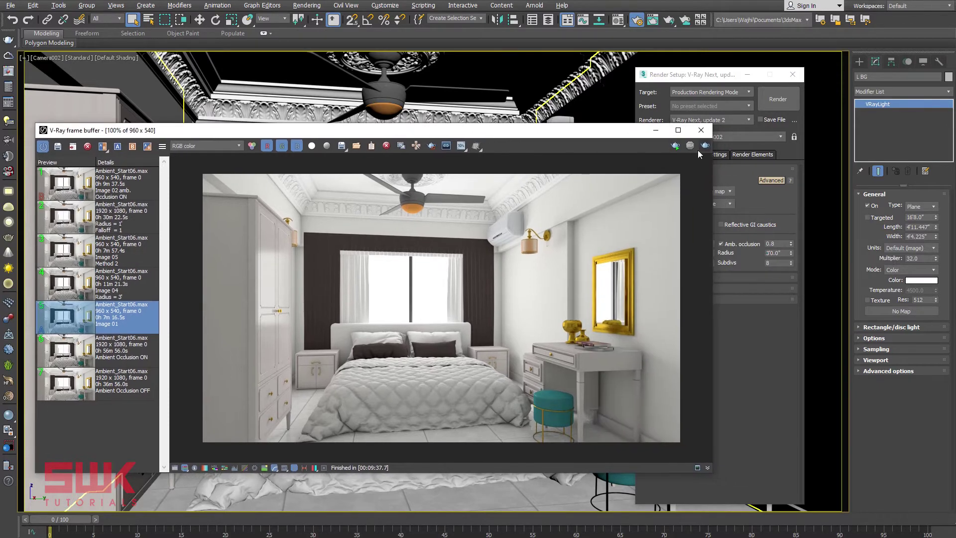
Step: Render the bedroom at the 3-foot radius and turn off global ambient occlusion
click(705, 146)
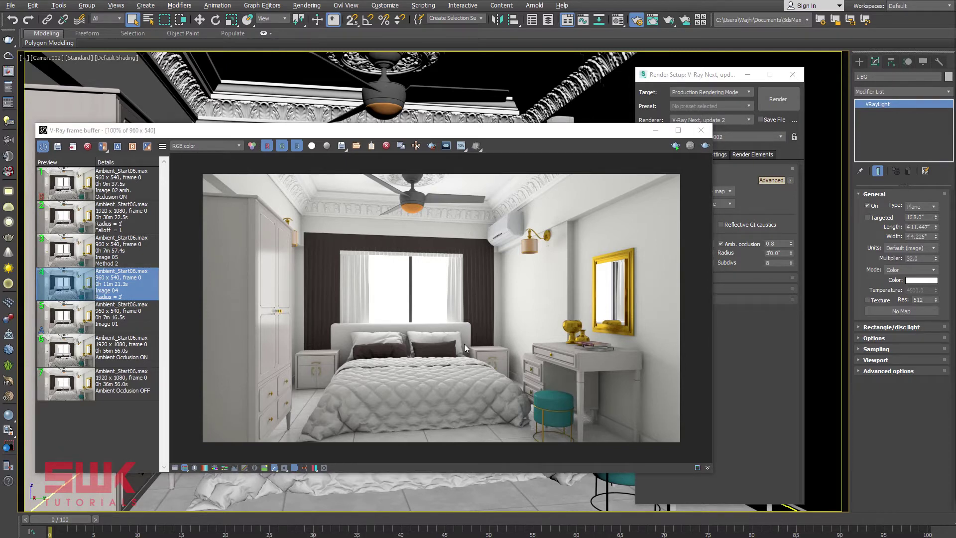
click(753, 347)
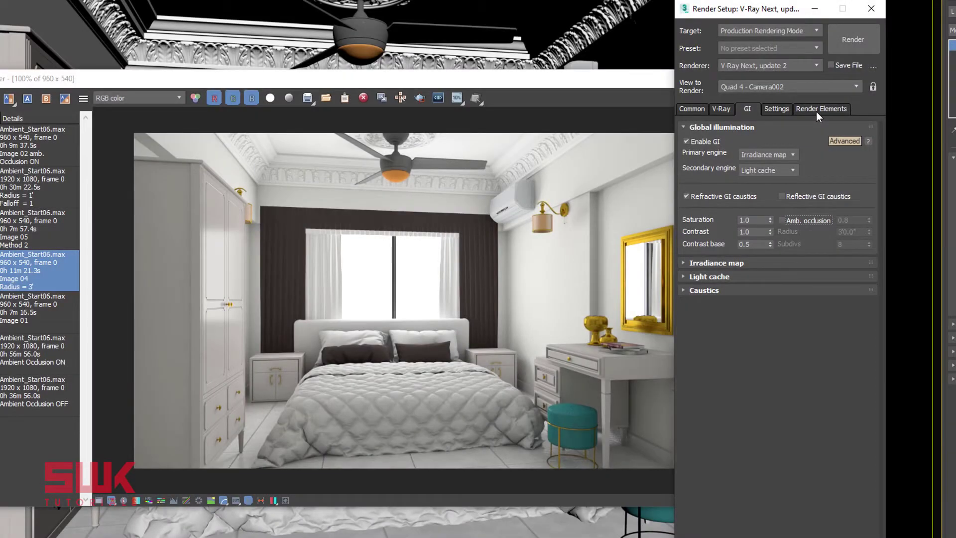
click(816, 111)
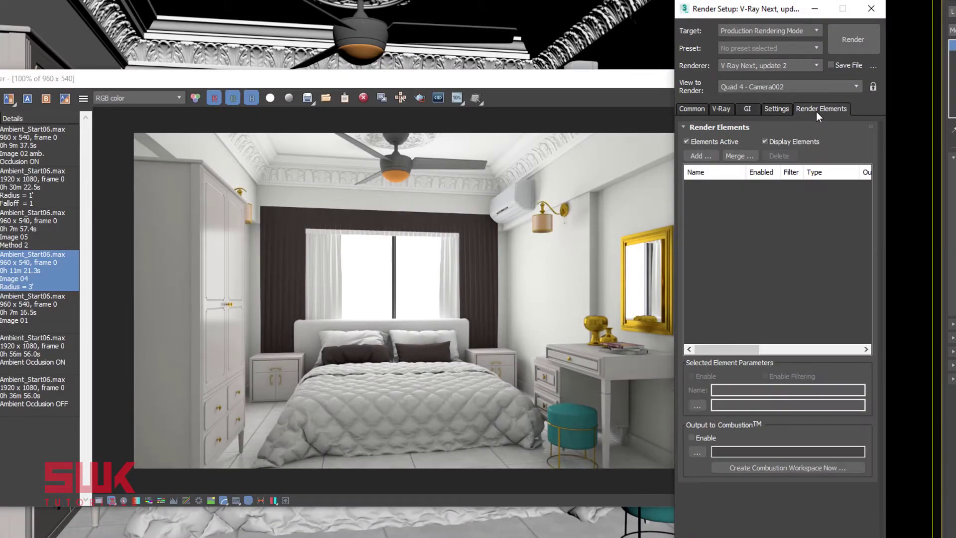
Step: Add a VRayExtraTex render element textured with a VRayDirt map
click(708, 158)
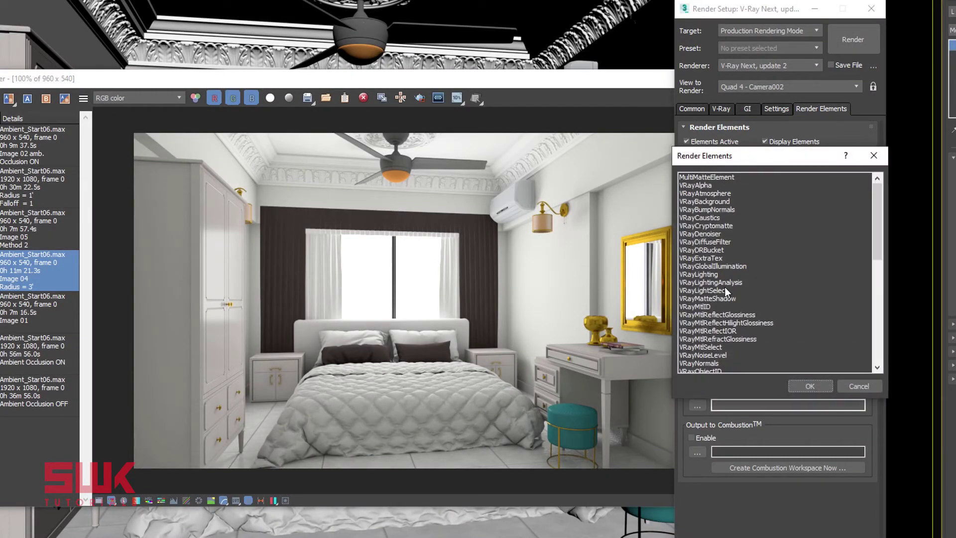
click(709, 306)
scroll(709, 304, down, 1)
scroll(709, 305, down, 1)
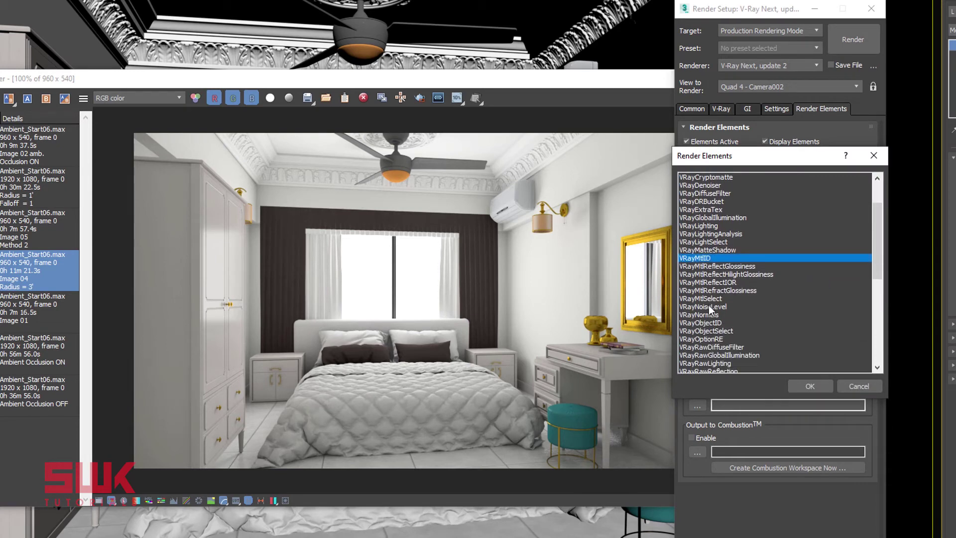
double_click(710, 210)
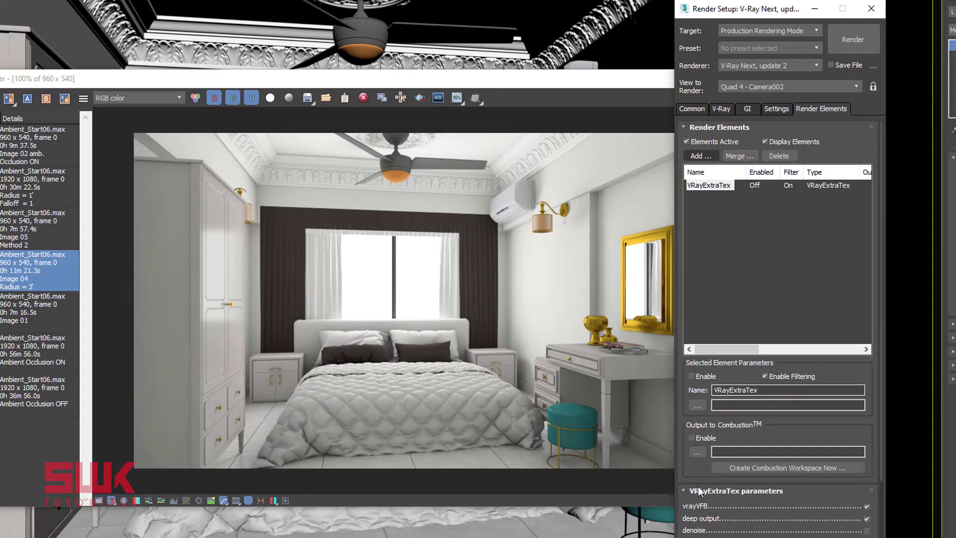
scroll(683, 367, down, 3)
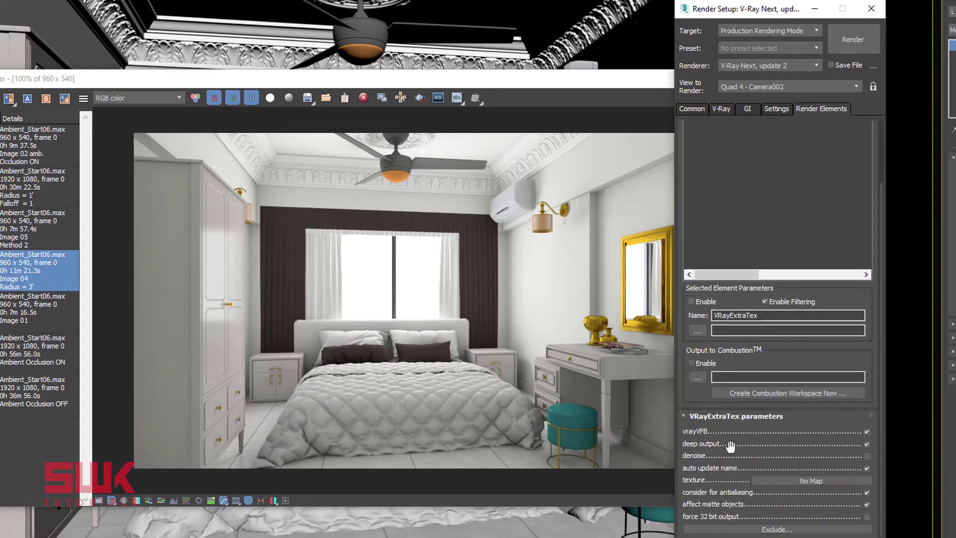
click(759, 481)
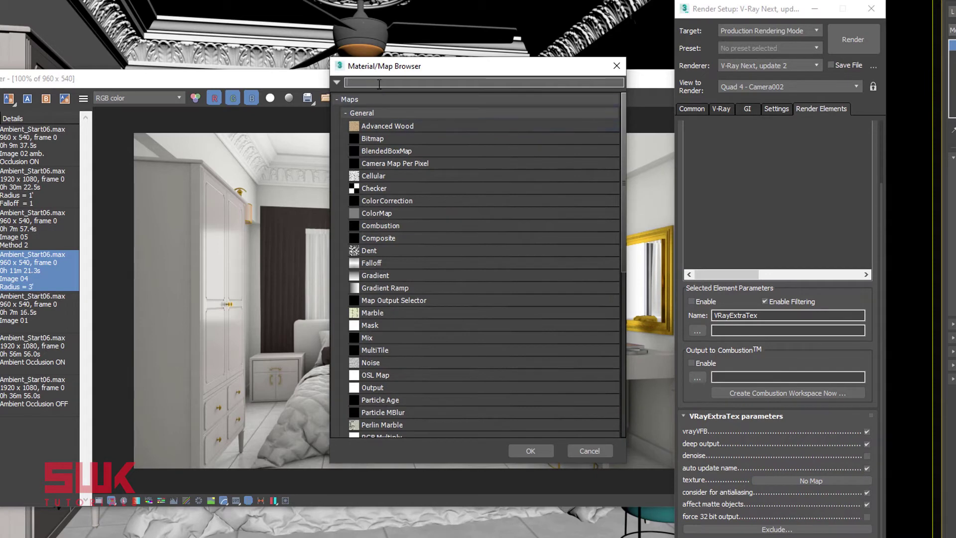
text(vrayd)
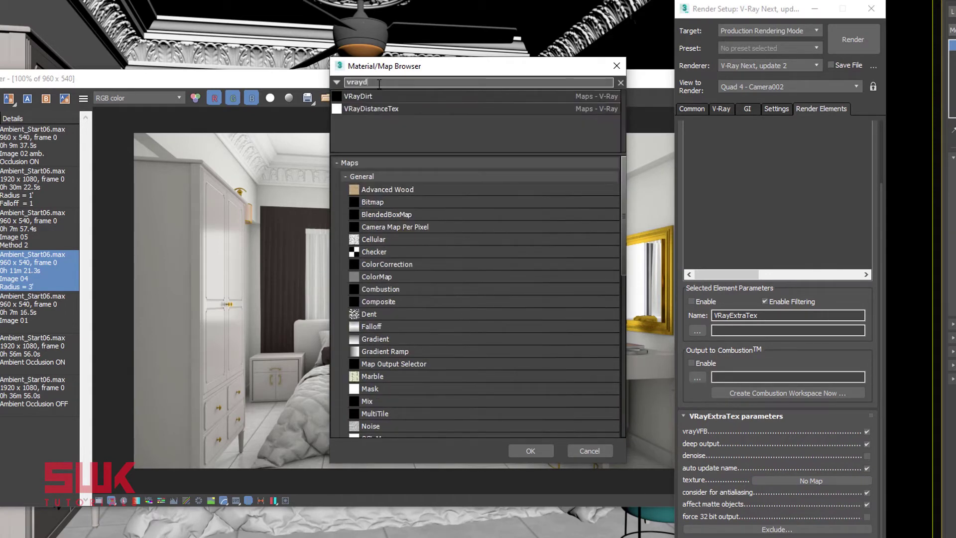
double_click(402, 98)
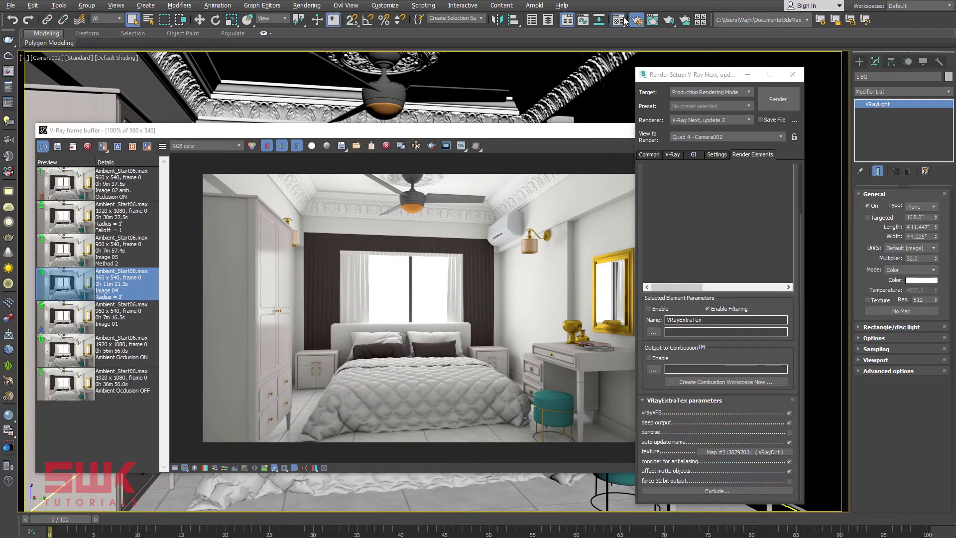
Step: Instance the element's VRayDirt map into an empty Material Editor slot
click(620, 20)
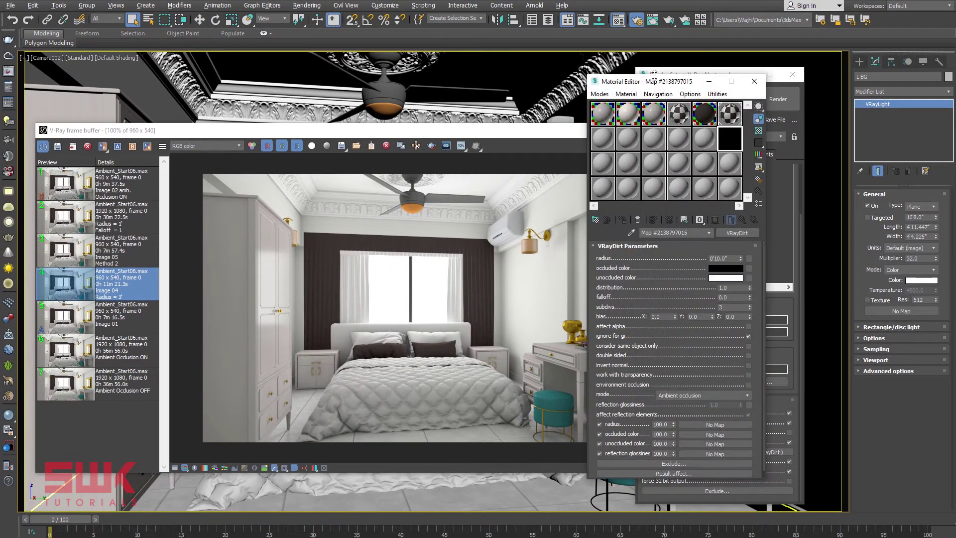
drag(654, 81, 445, 105)
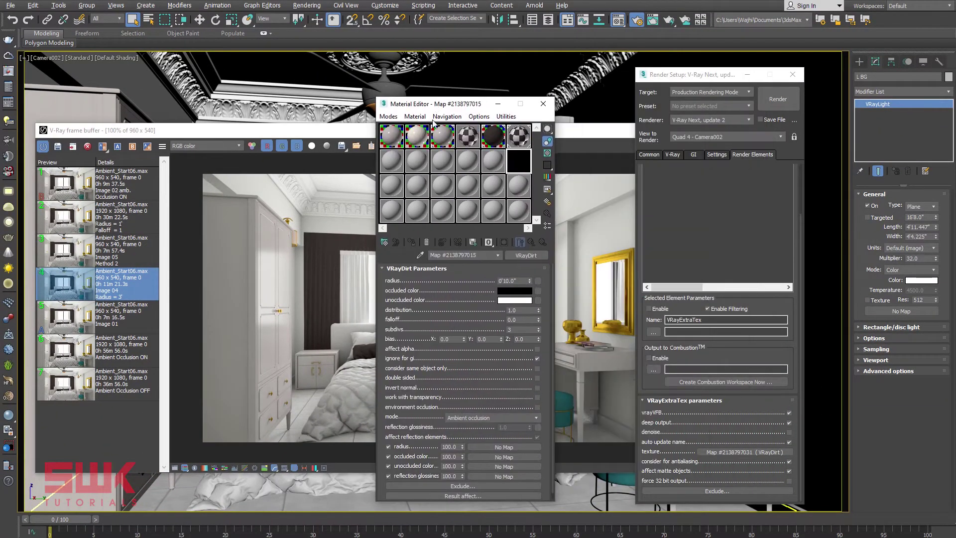
click(518, 212)
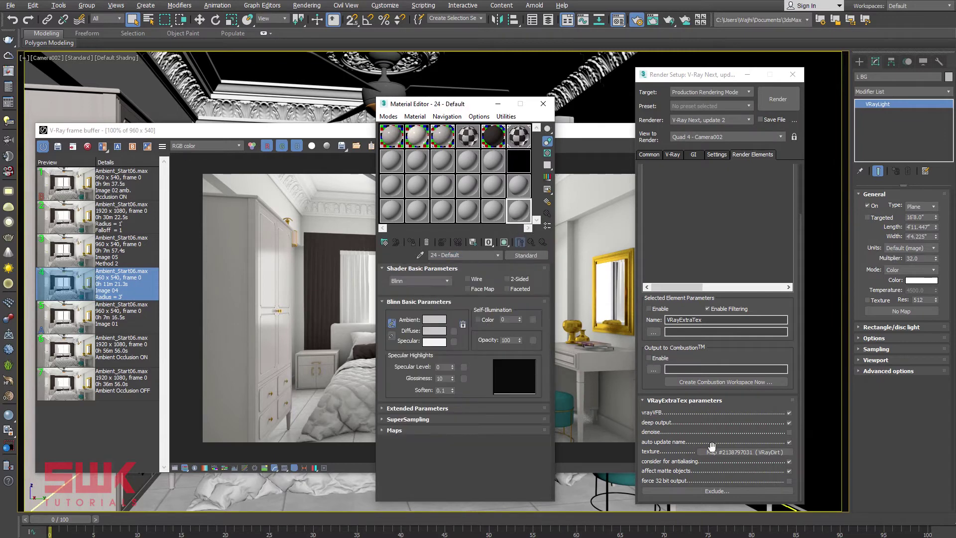
mouse_move(711, 451)
mouse_down()
mouse_move(559, 265)
mouse_move(462, 342)
mouse_up()
click(443, 334)
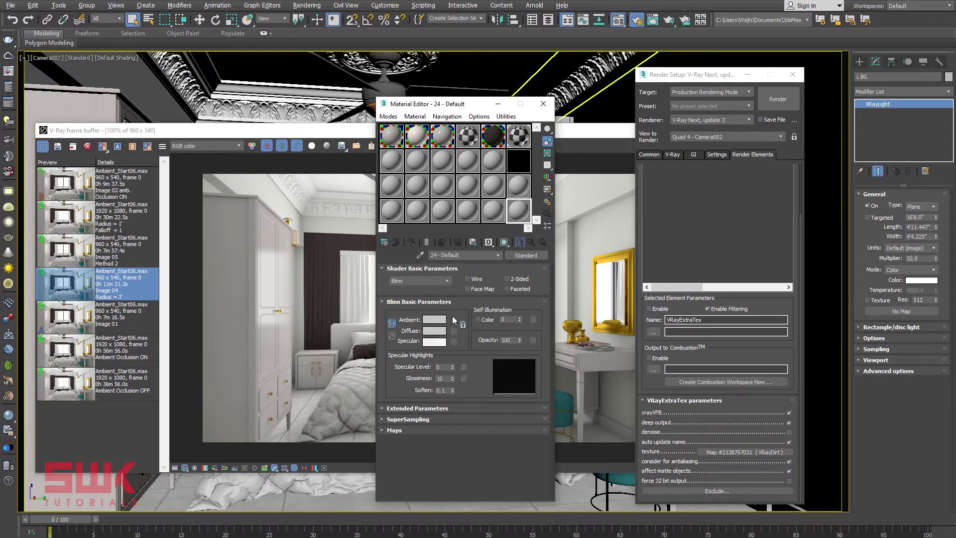
Step: Rename the map 'Ambient occlusion' and close the Material Editor
click(459, 254)
text(Am)
key(Return)
text(bient occlusion)
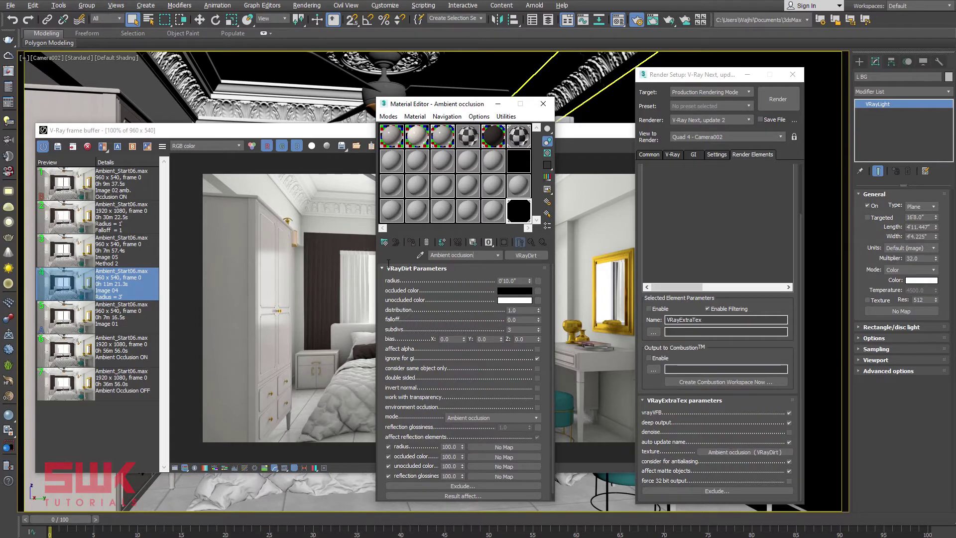
click(543, 104)
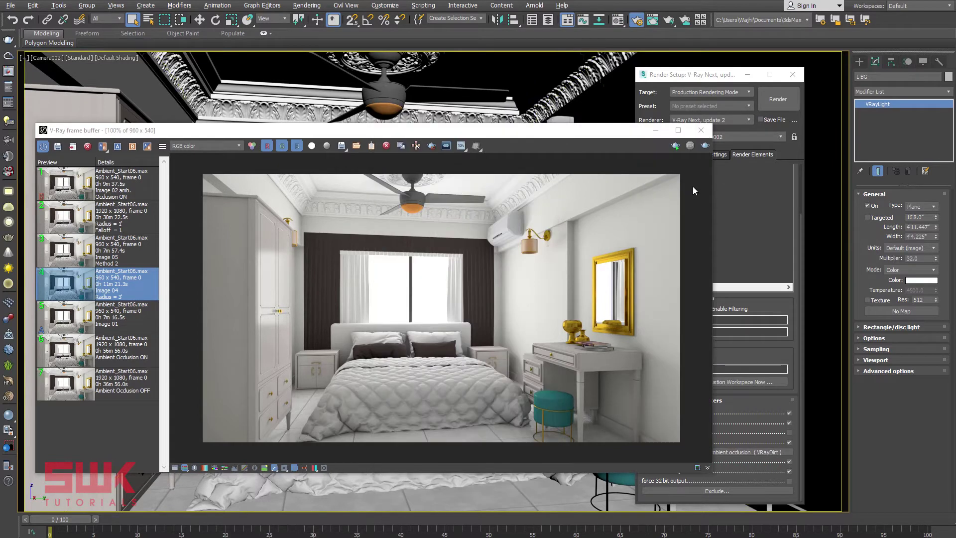
Step: Re-render the bedroom and display the VRayExtraTex_Map occlusion channel
click(705, 146)
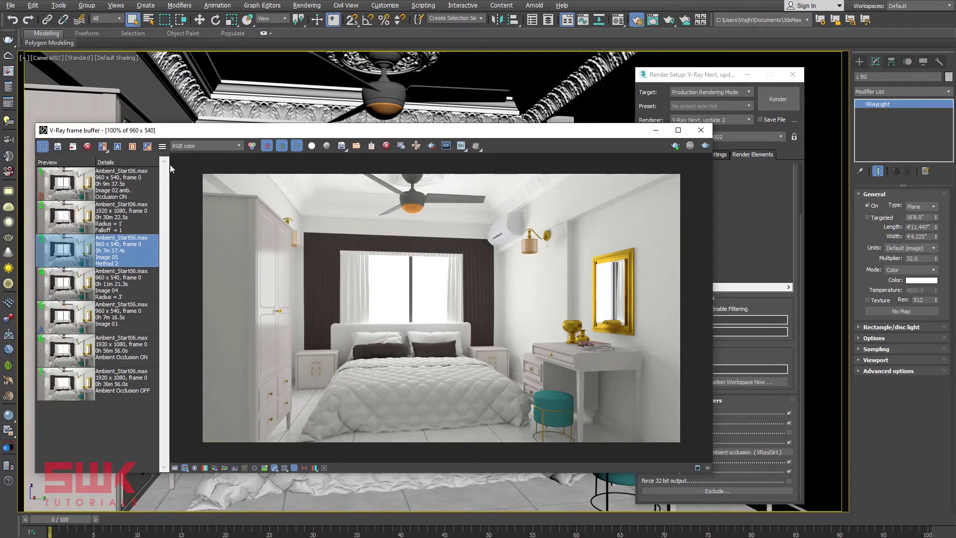
click(199, 146)
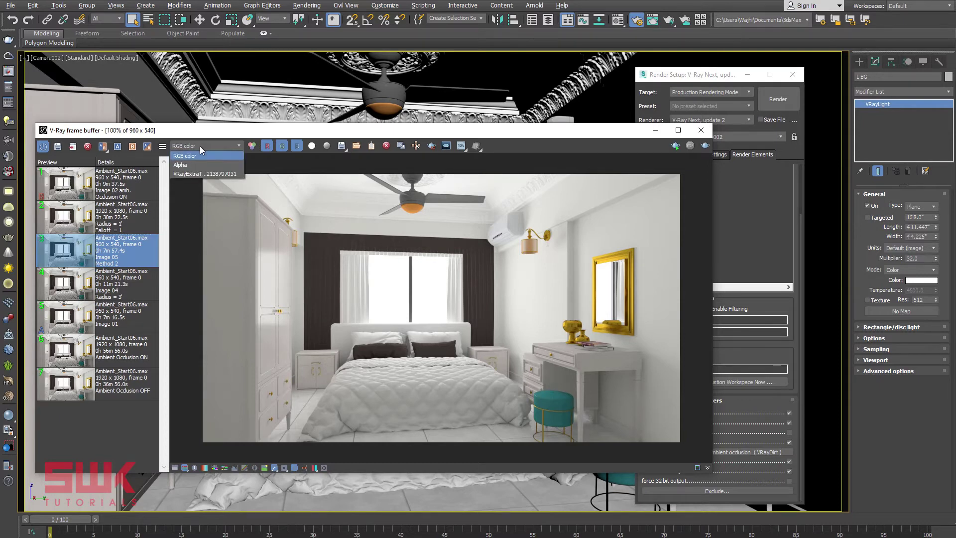
click(189, 173)
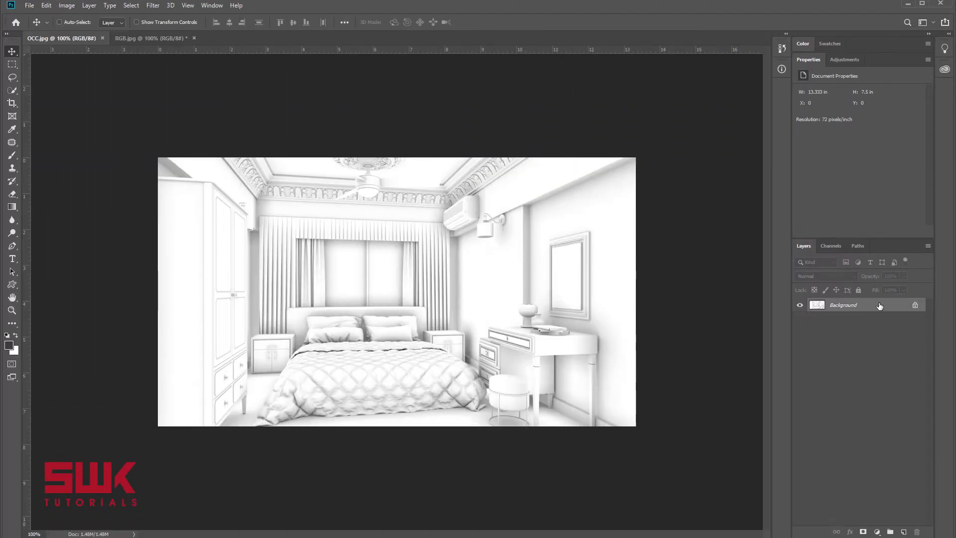
Step: Duplicate the occlusion Background layer into the RGB.jpg document
right_click(863, 305)
click(889, 324)
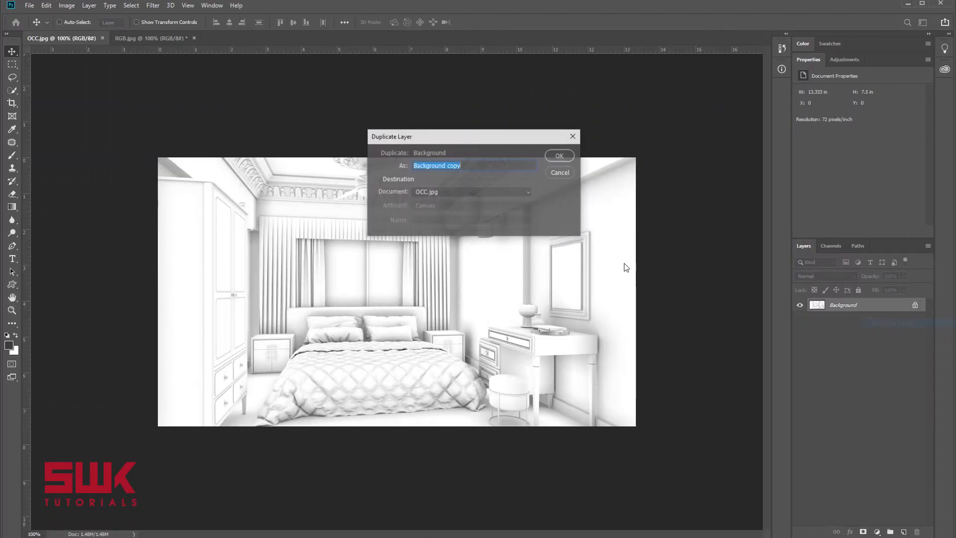
click(432, 194)
click(440, 211)
click(559, 155)
click(166, 38)
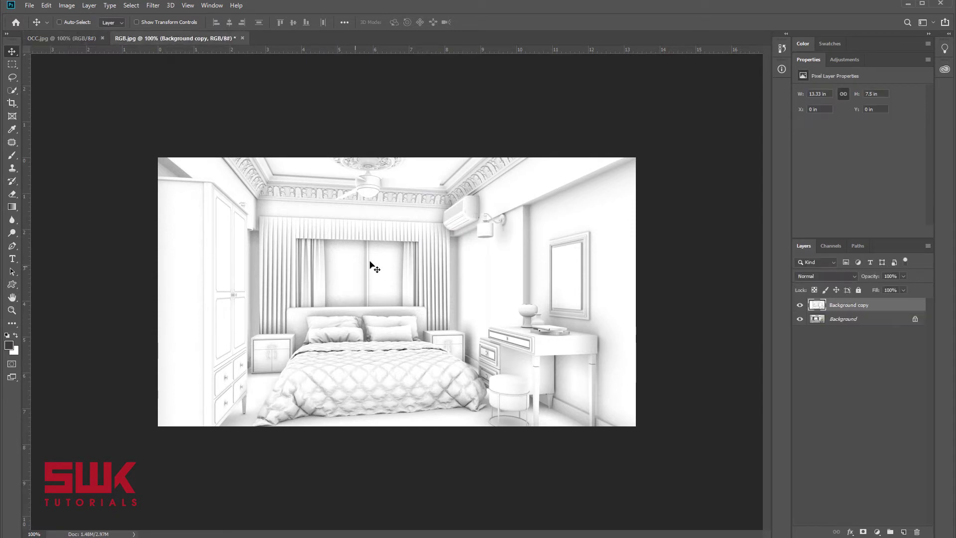
Step: Set the copied occlusion layer to Multiply, toggling its visibility to compare
click(800, 306)
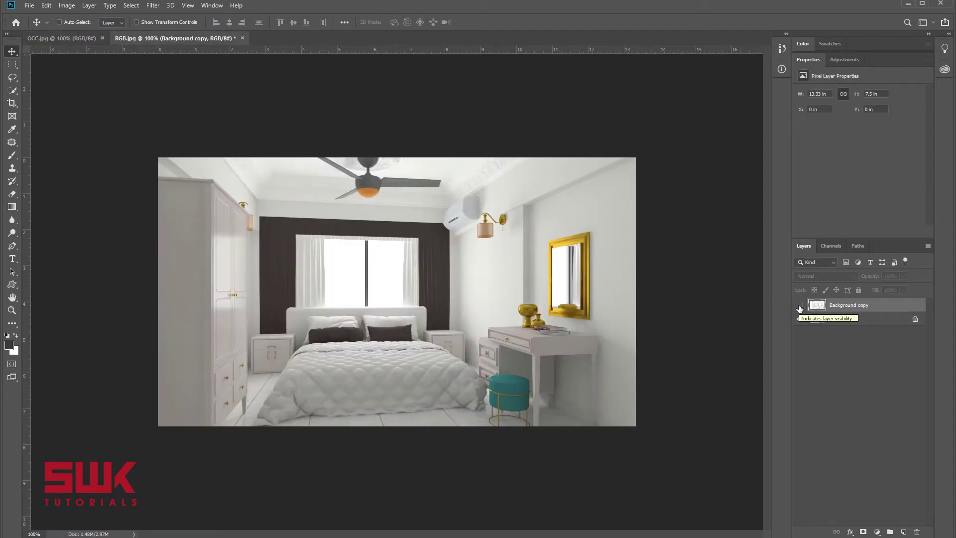
click(800, 305)
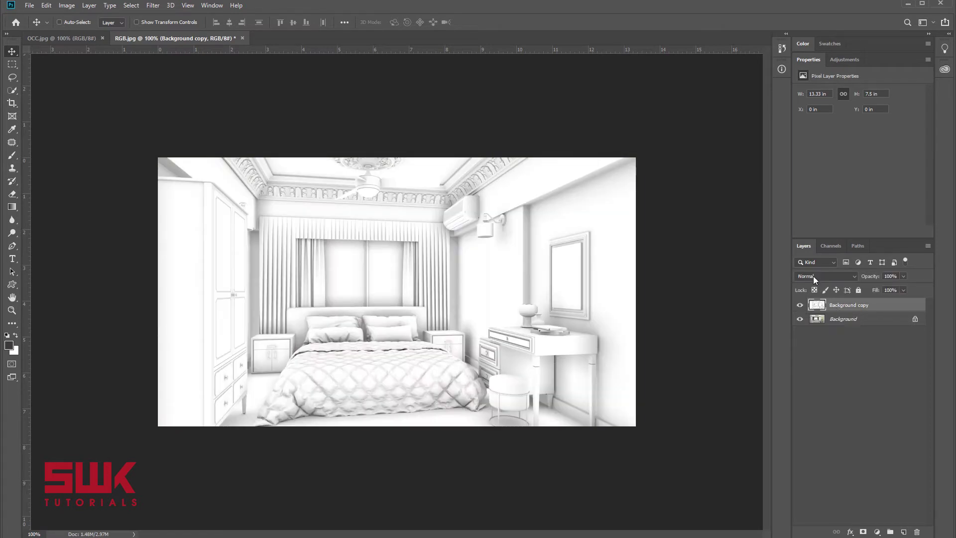
click(812, 274)
click(821, 315)
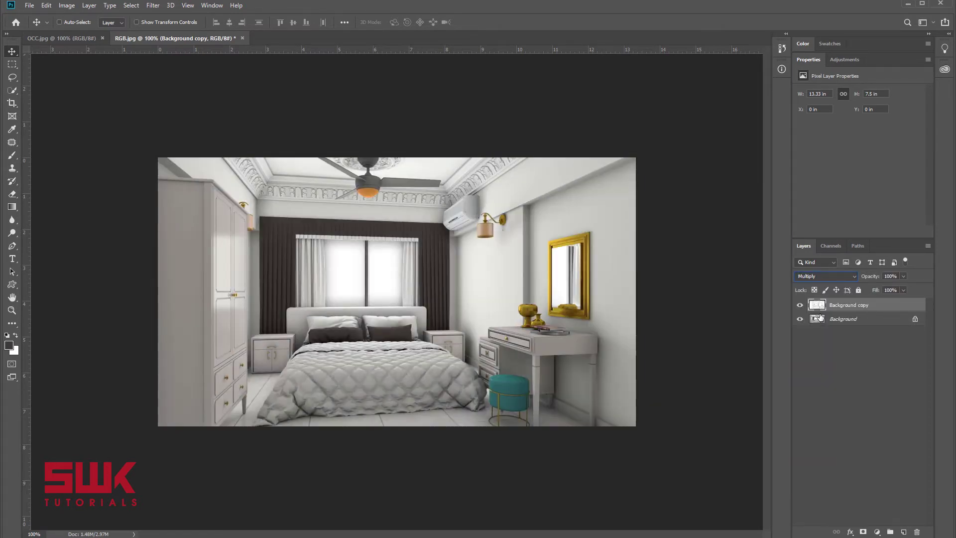
click(800, 306)
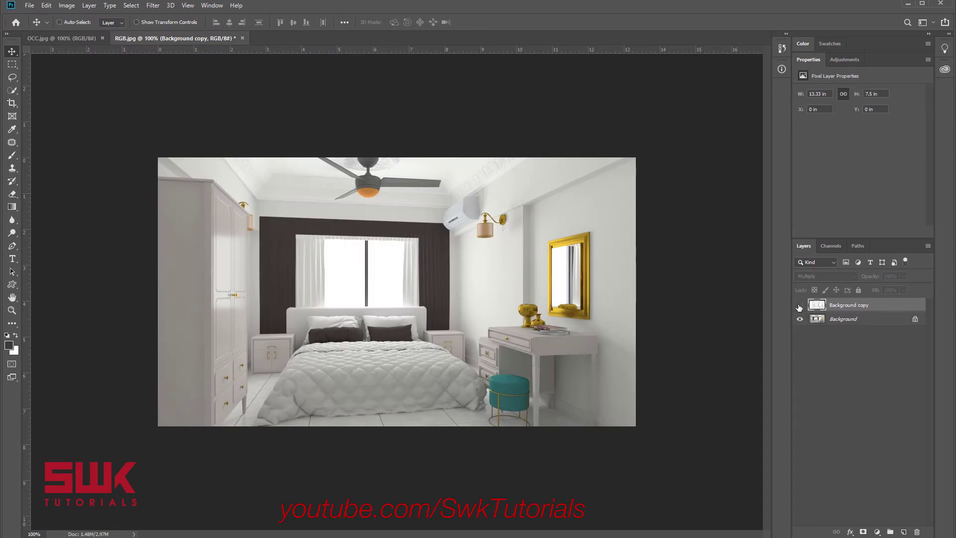
click(800, 305)
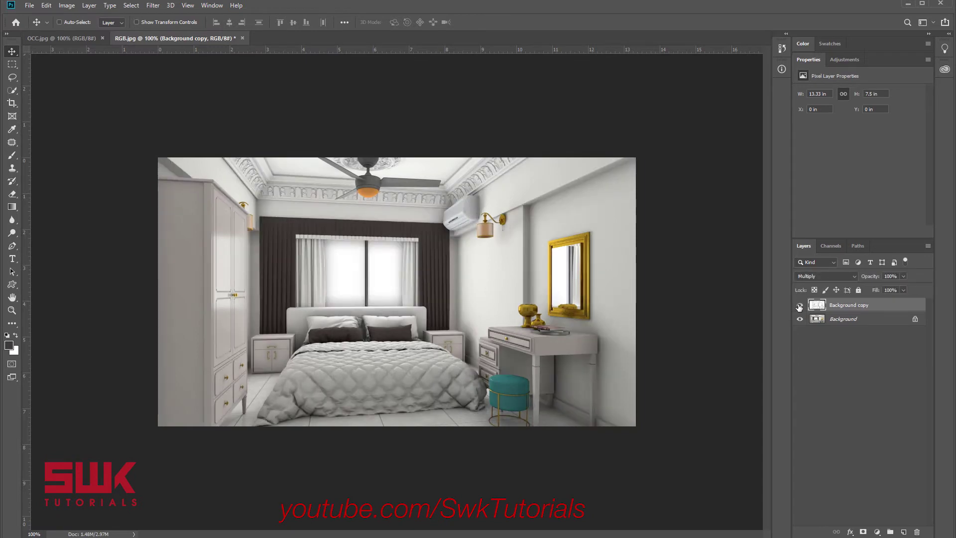
Step: Lower the occlusion layer's opacity to about 66%
click(903, 277)
drag(886, 289, 887, 290)
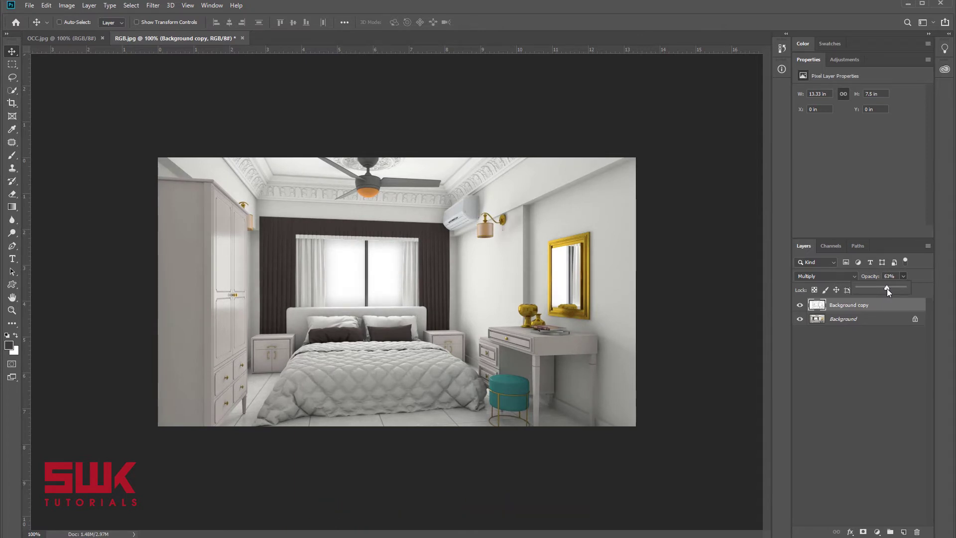
click(879, 363)
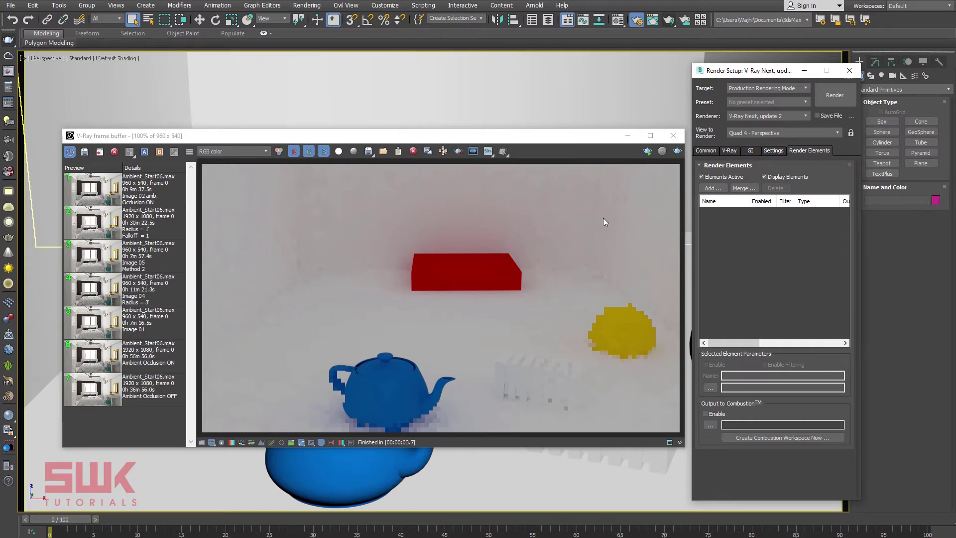
Step: Add a VRayExtraTex render element that uses a VRayDirt texture
click(710, 189)
click(832, 490)
scroll(786, 447, down, 2)
click(785, 447)
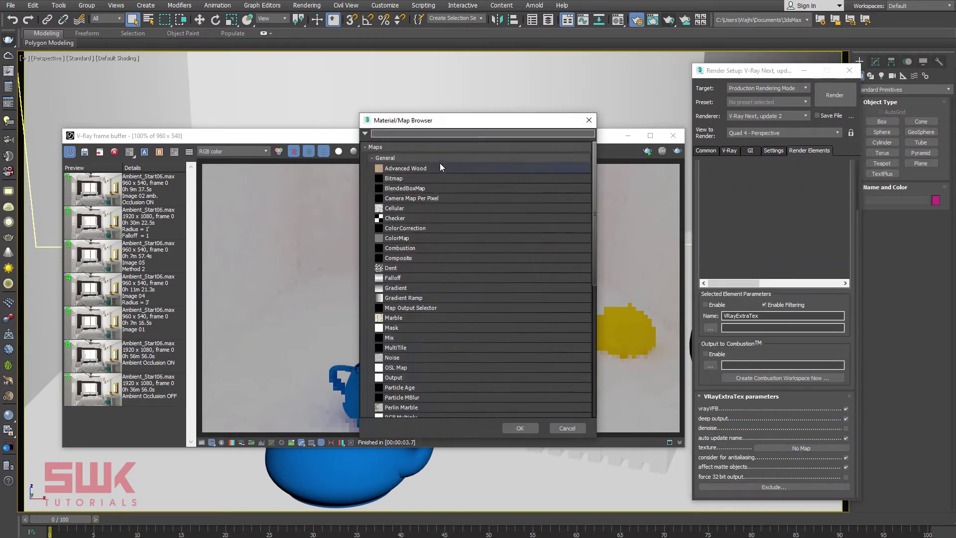
text(vrayd)
double_click(404, 141)
Step: Instance the dirt map into a Material Editor slot as 'Ambient occlusion' and render
click(612, 21)
drag(786, 447, 525, 216)
click(443, 332)
click(456, 255)
text(Ambient occlusion)
drag(448, 103, 753, 60)
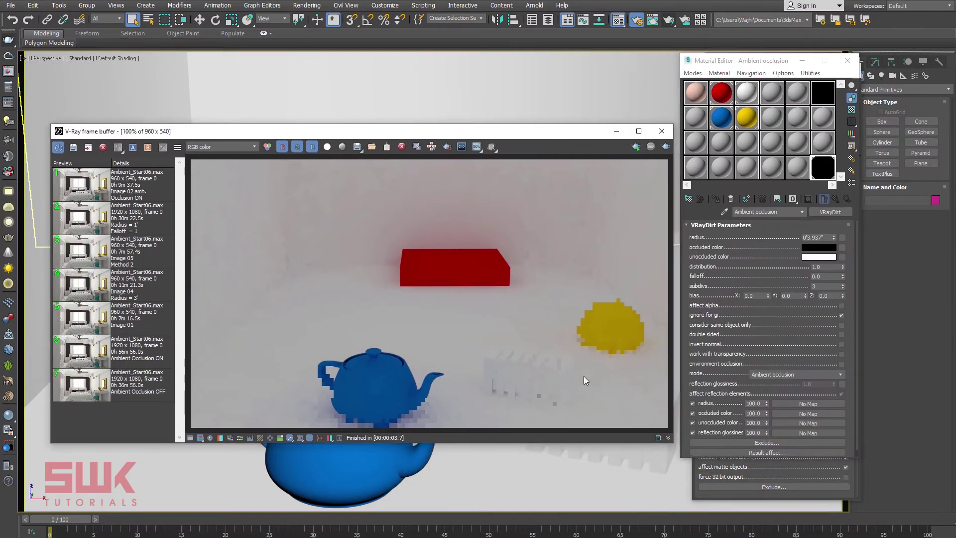
click(668, 146)
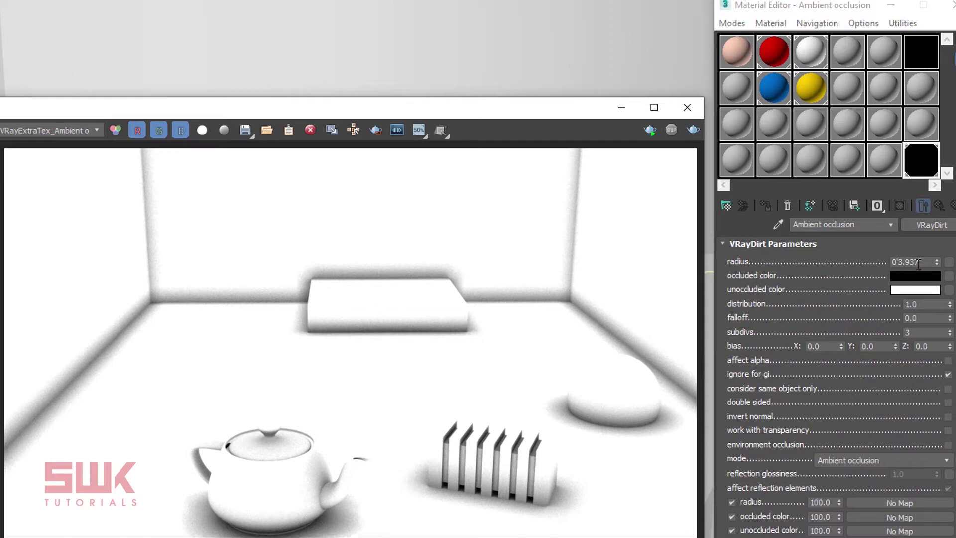
Step: Set the VRayDirt radius to 1'6", re-render, and compare against the previous render
double_click(918, 262)
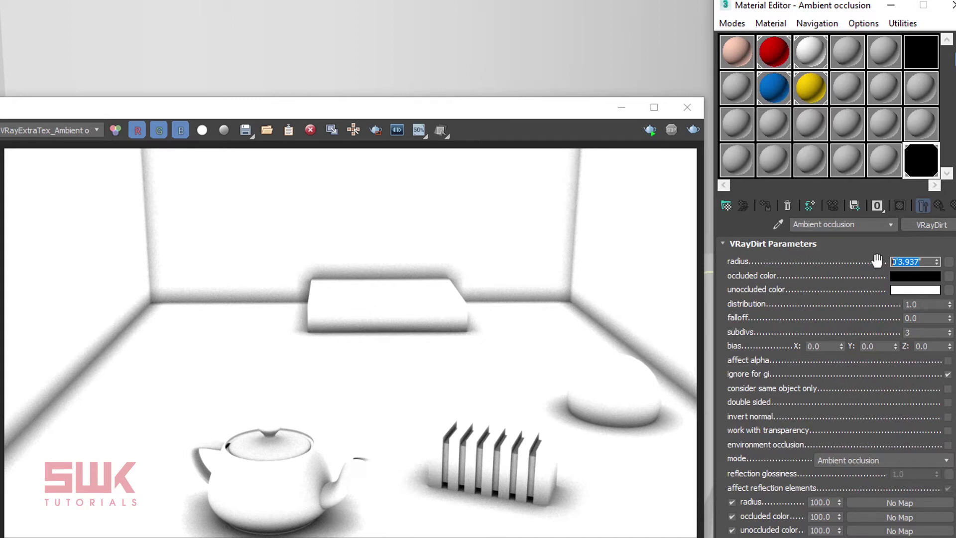
text(1')
text(6)
key(Return)
key(shift+q)
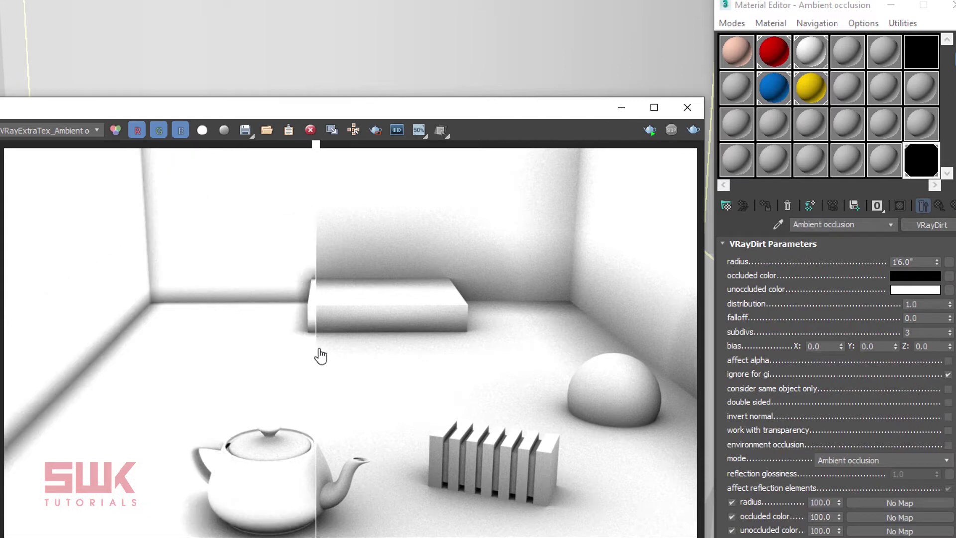
mouse_move(320, 354)
mouse_down()
mouse_move(71, 349)
mouse_move(150, 363)
mouse_move(603, 369)
mouse_move(38, 358)
mouse_move(640, 378)
mouse_move(363, 372)
mouse_move(386, 376)
mouse_up()
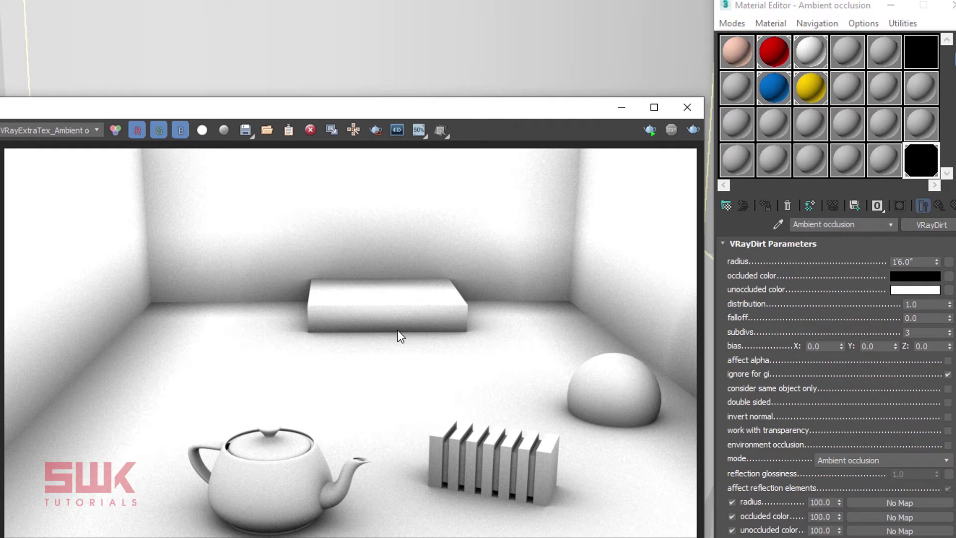
Step: Set VRayDirt distribution to 5.0, re-render, and sweep the compare divider across the scene
double_click(915, 304)
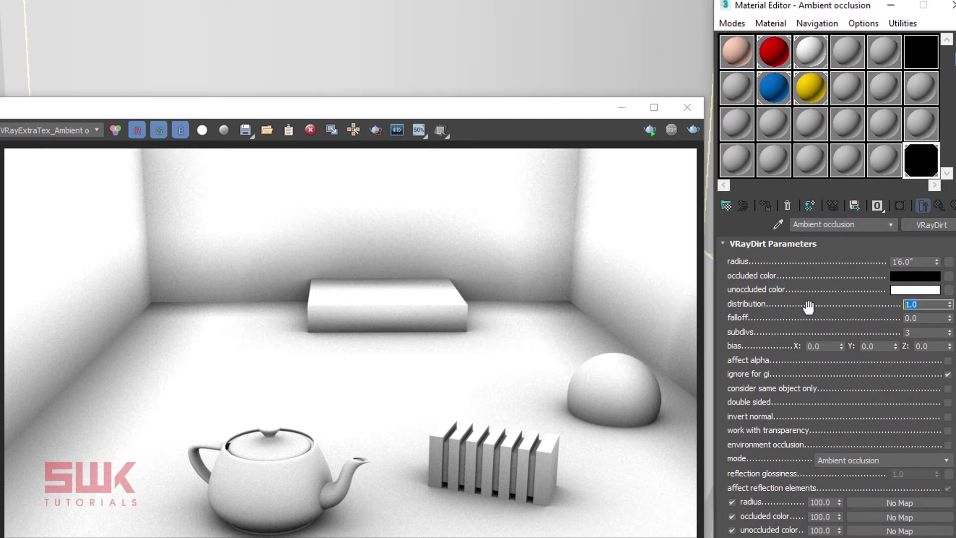
text(5)
key(Return)
click(692, 129)
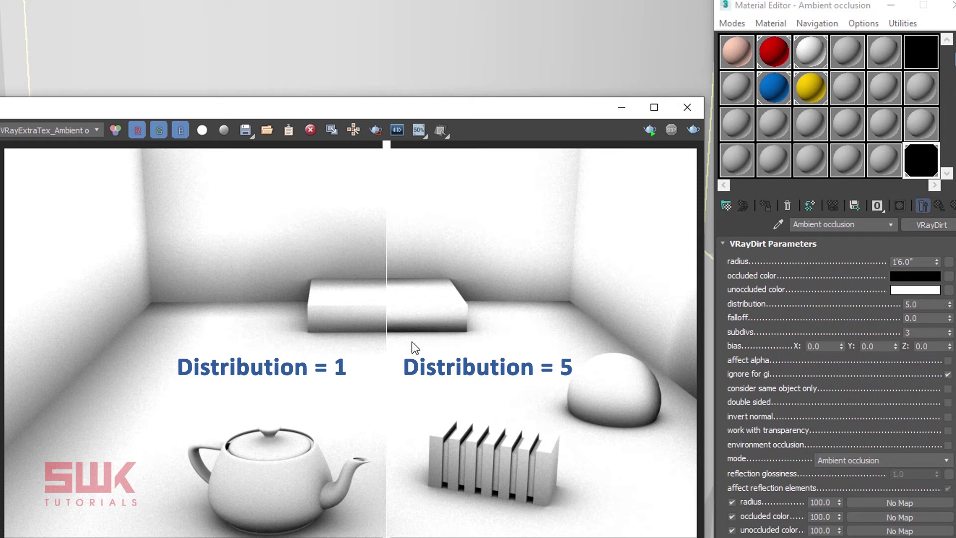
mouse_move(388, 366)
mouse_down()
mouse_move(261, 418)
mouse_move(649, 421)
mouse_up()
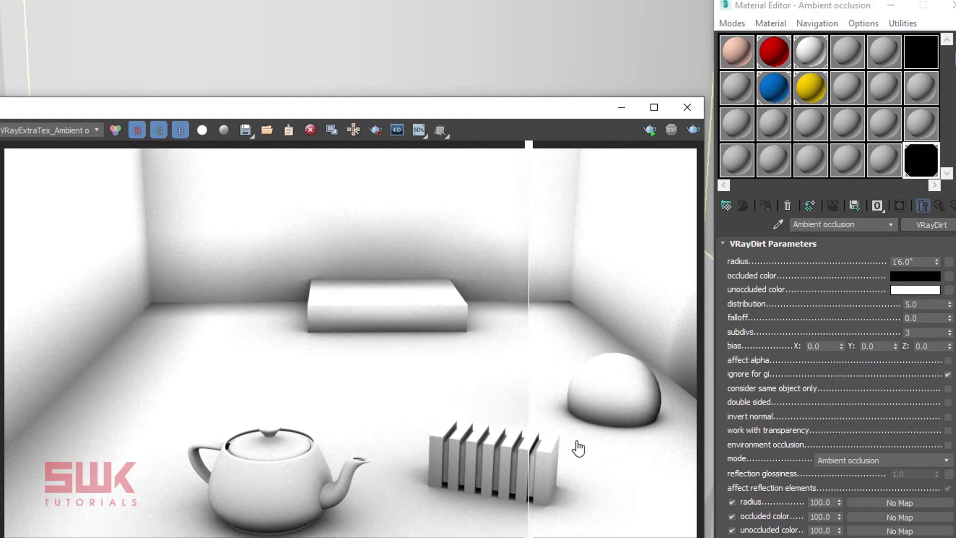
mouse_move(649, 420)
mouse_down()
mouse_move(437, 444)
mouse_move(6, 374)
mouse_up()
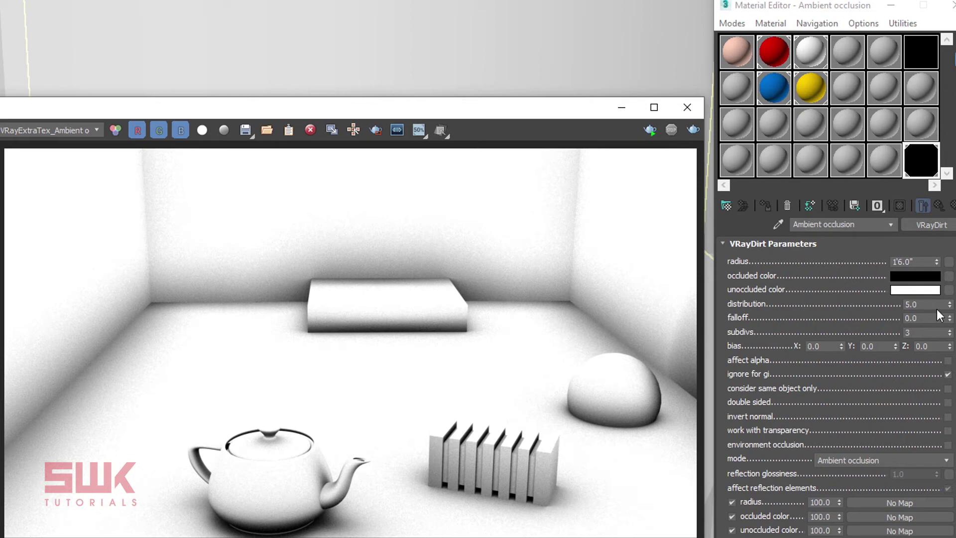
Step: Reset distribution to 1.0, set falloff to 5.0, and re-render the occlusion pass
drag(949, 304, 949, 309)
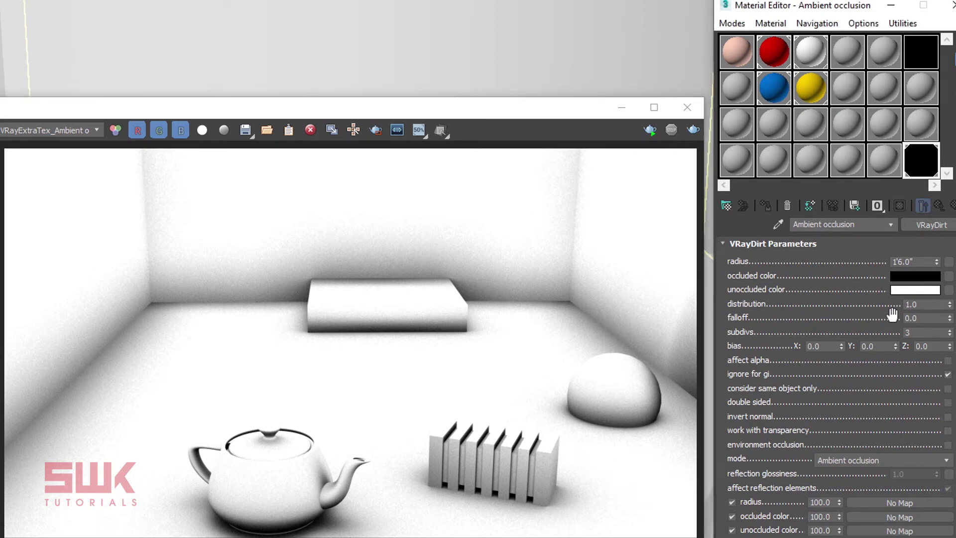
double_click(915, 317)
text(5)
key(Return)
click(688, 129)
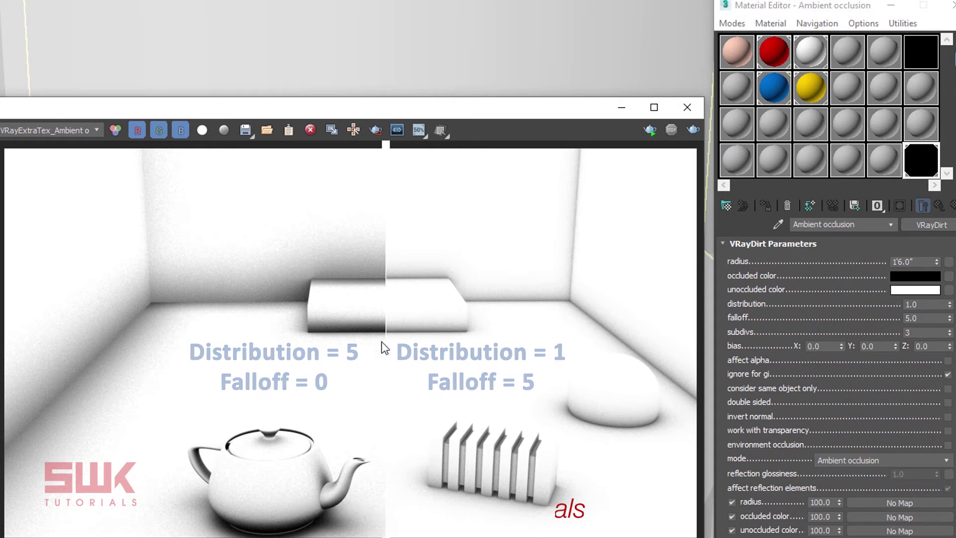
mouse_move(386, 348)
mouse_down()
mouse_move(242, 464)
mouse_move(239, 478)
mouse_move(179, 505)
mouse_move(373, 509)
mouse_up()
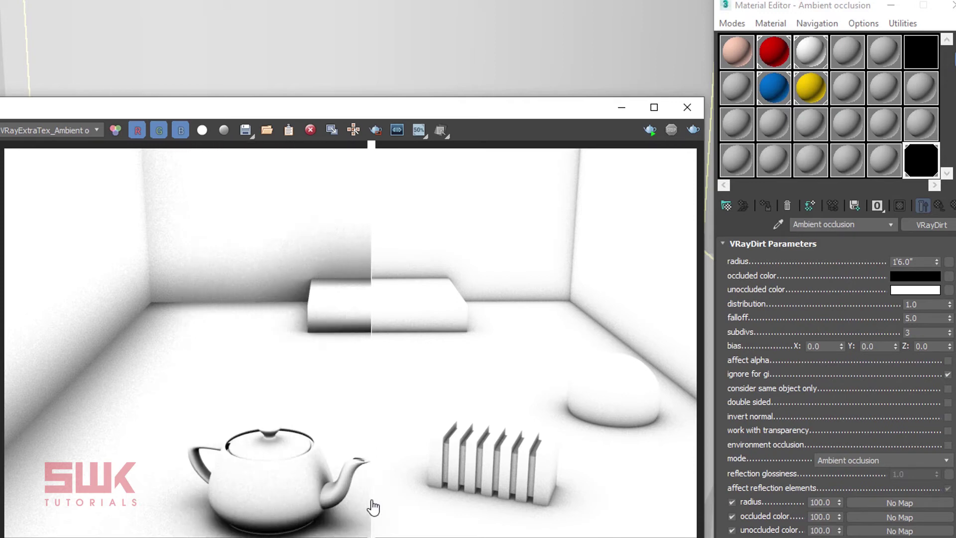
drag(372, 508, 580, 504)
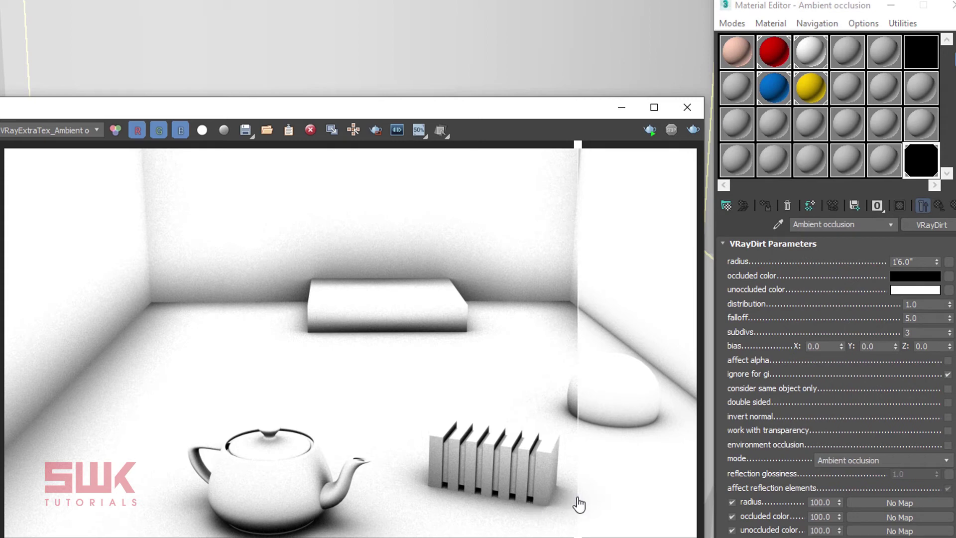
mouse_move(580, 504)
mouse_down()
mouse_move(273, 481)
mouse_move(366, 480)
mouse_up()
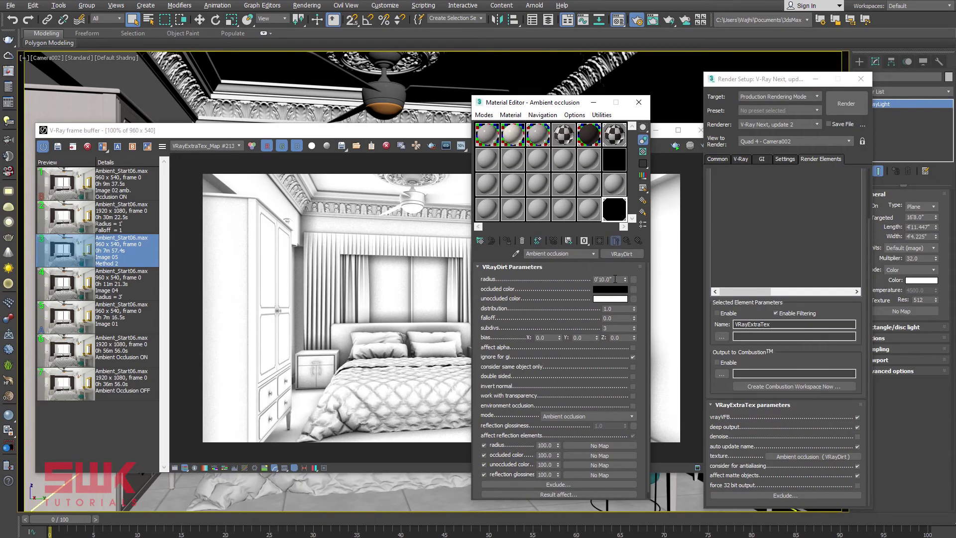
Step: Set the bedroom VRayDirt radius to 1'0" and falloff to 1.0, then close the Material Editor
double_click(610, 278)
text(1)
key(Return)
text(12)
key(Return)
double_click(619, 317)
text(1)
key(Return)
click(639, 102)
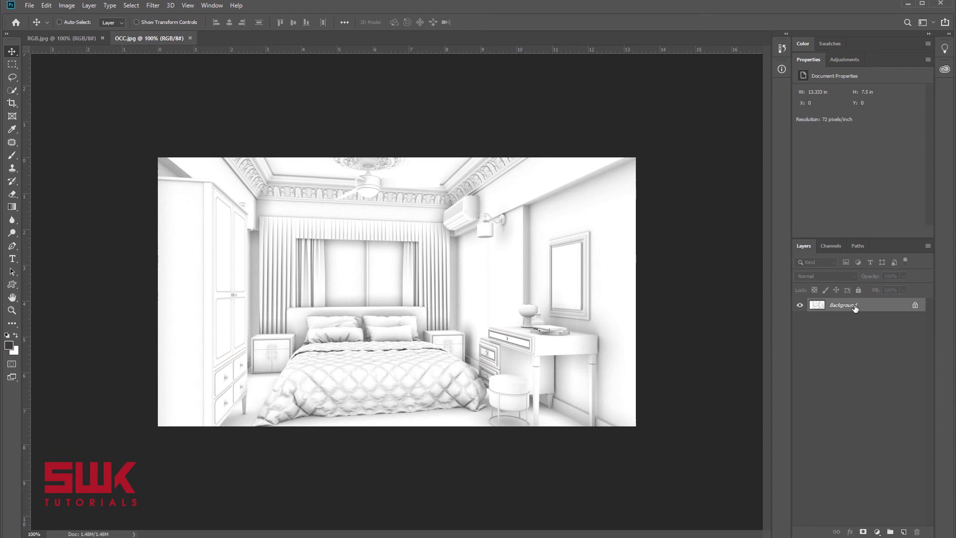
Step: Duplicate the OCC.jpg Background layer into the RGB.jpg document
right_click(855, 307)
click(874, 327)
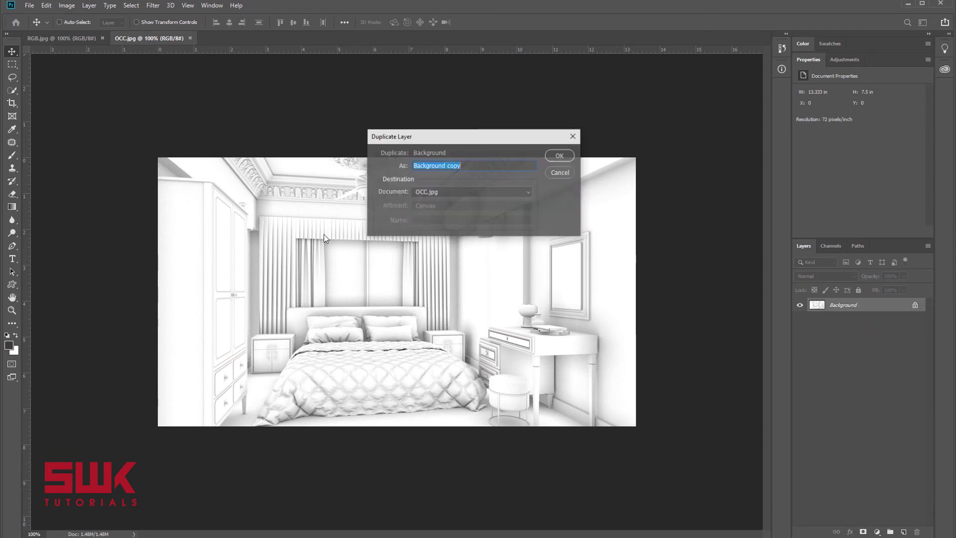
click(420, 192)
click(430, 210)
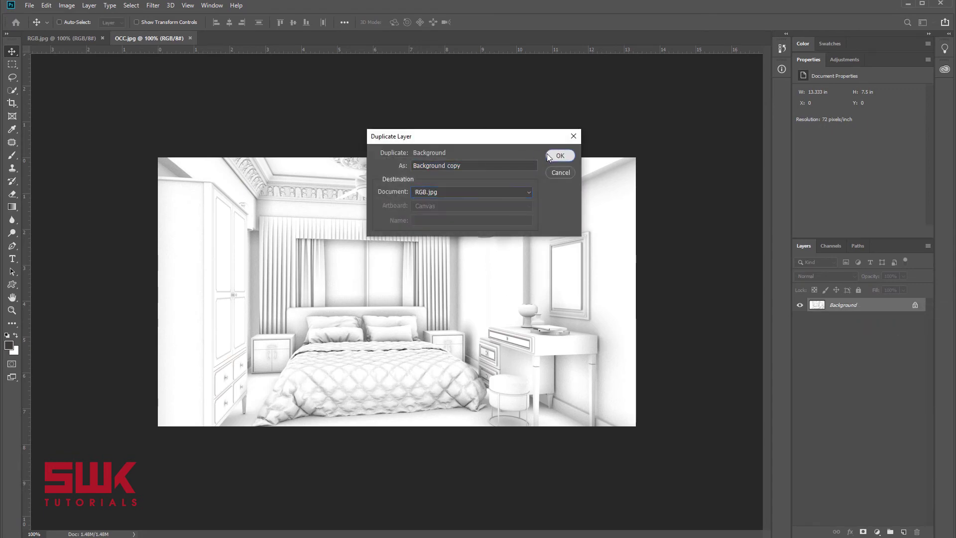
click(560, 156)
click(60, 37)
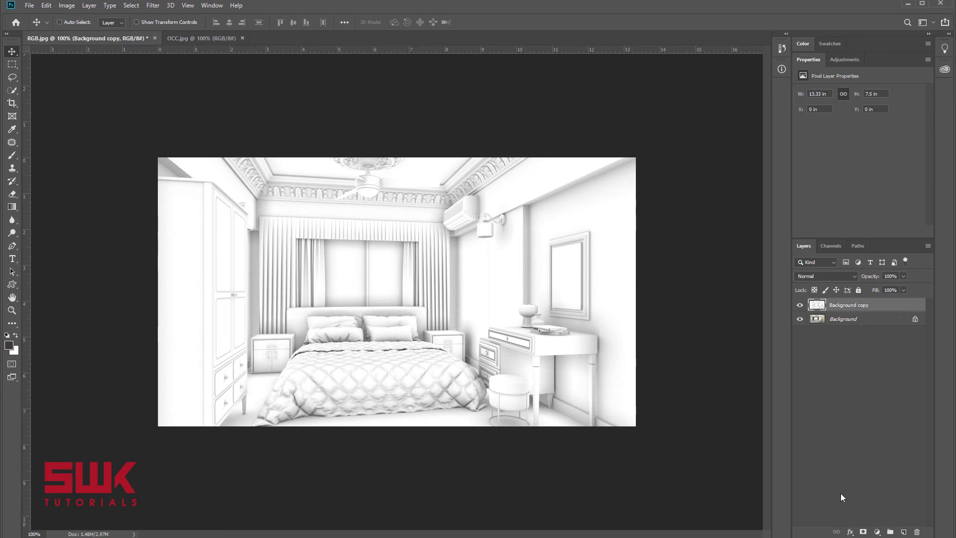
Step: Add a Levels adjustment layer clipped to the occlusion layer
click(878, 532)
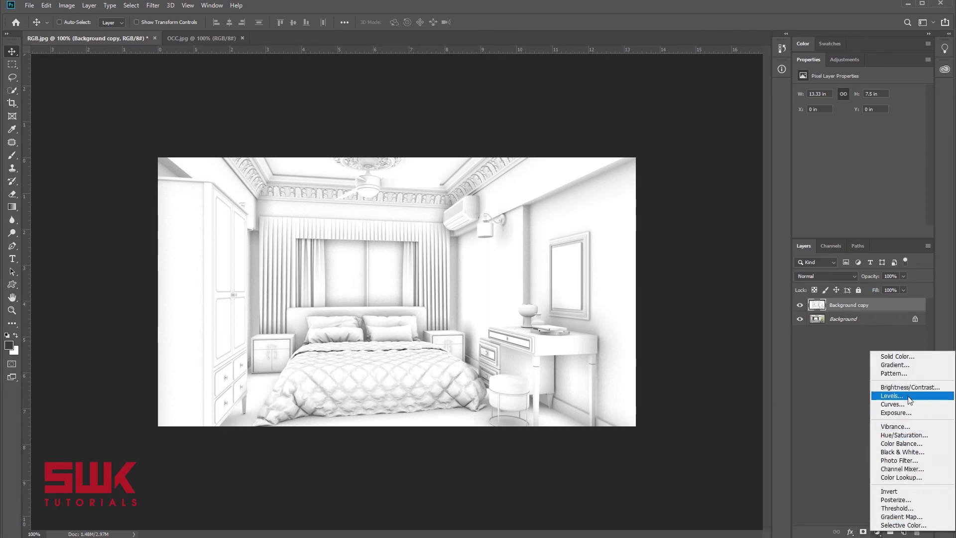
click(891, 396)
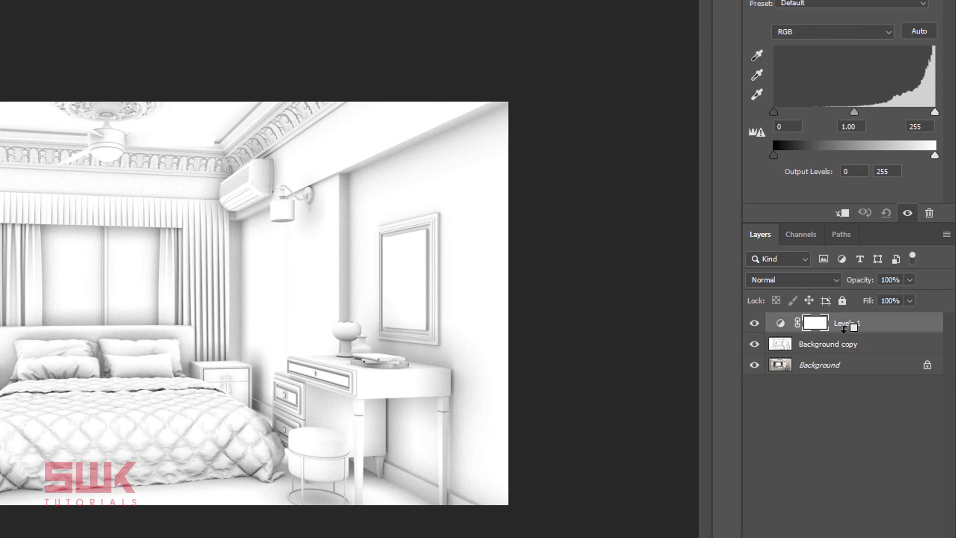
alt+click(845, 327)
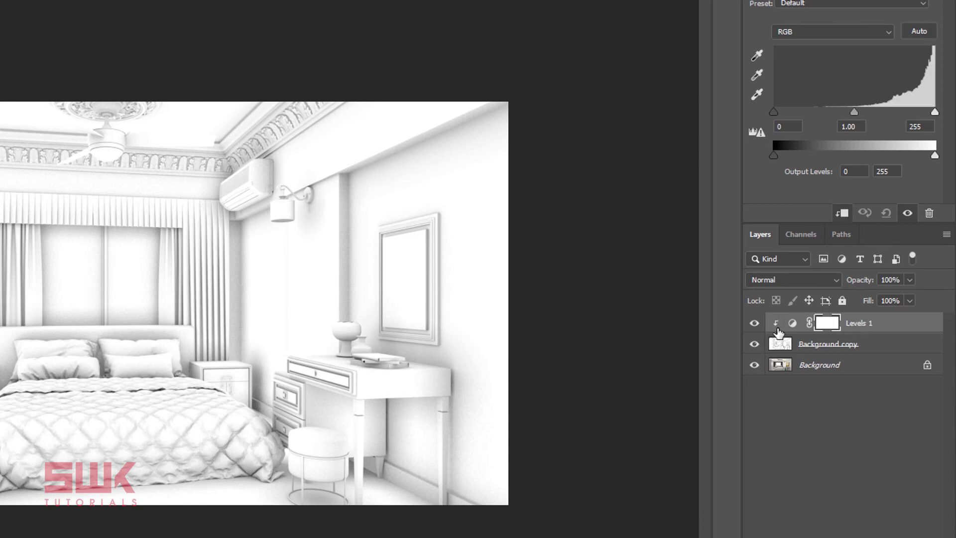
Step: Rename Background copy to OCC and unlock Background into Layer 0
click(784, 346)
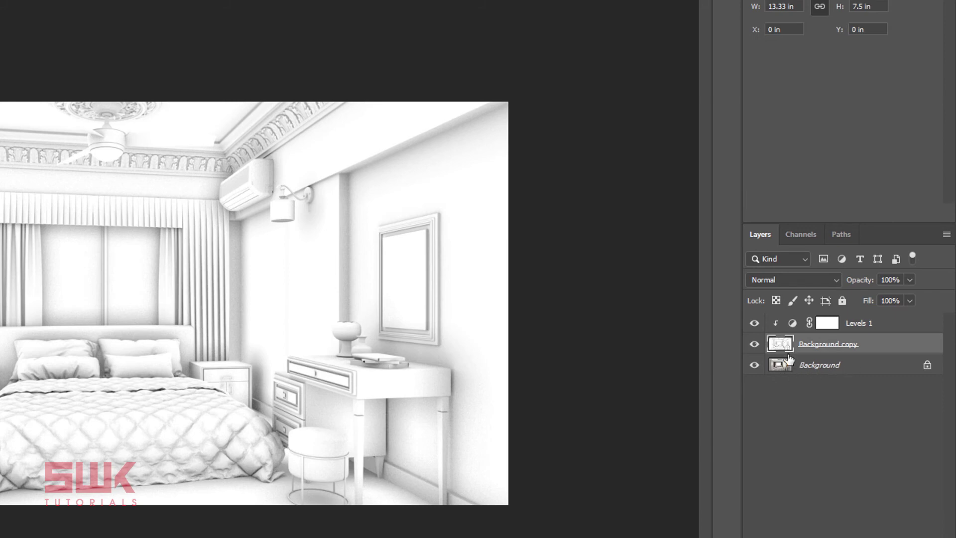
double_click(812, 344)
text(occ)
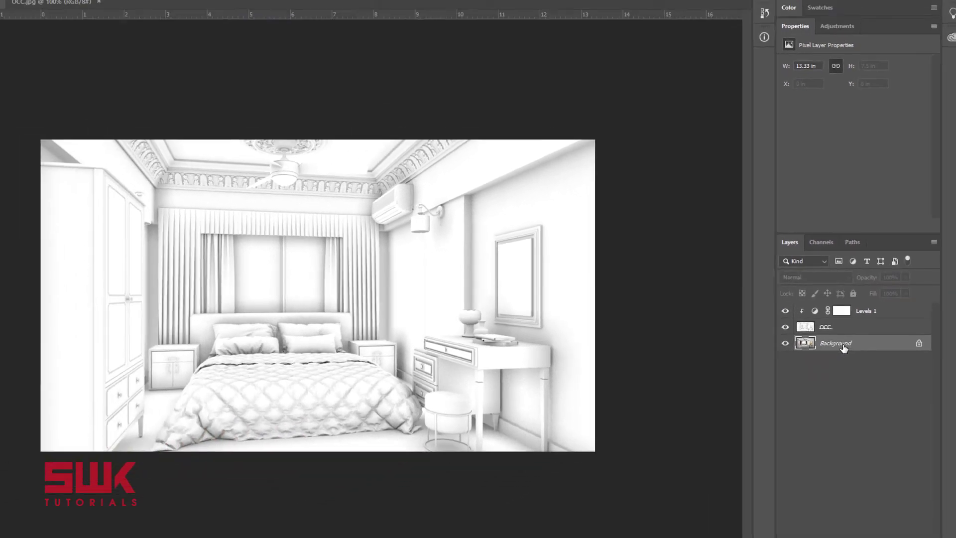
double_click(843, 333)
click(557, 166)
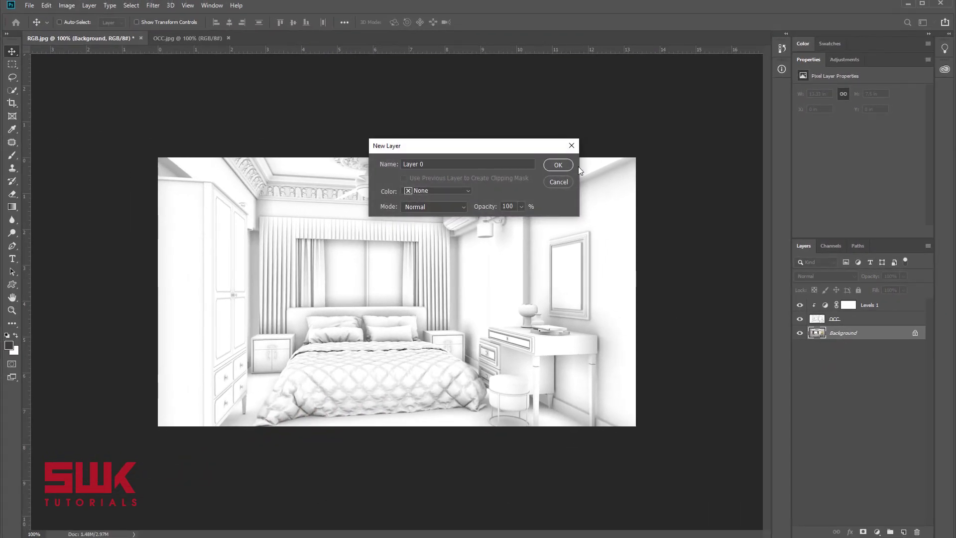
Step: Raise the Levels 1 black input to 79, toggling the adjustment to compare
click(851, 319)
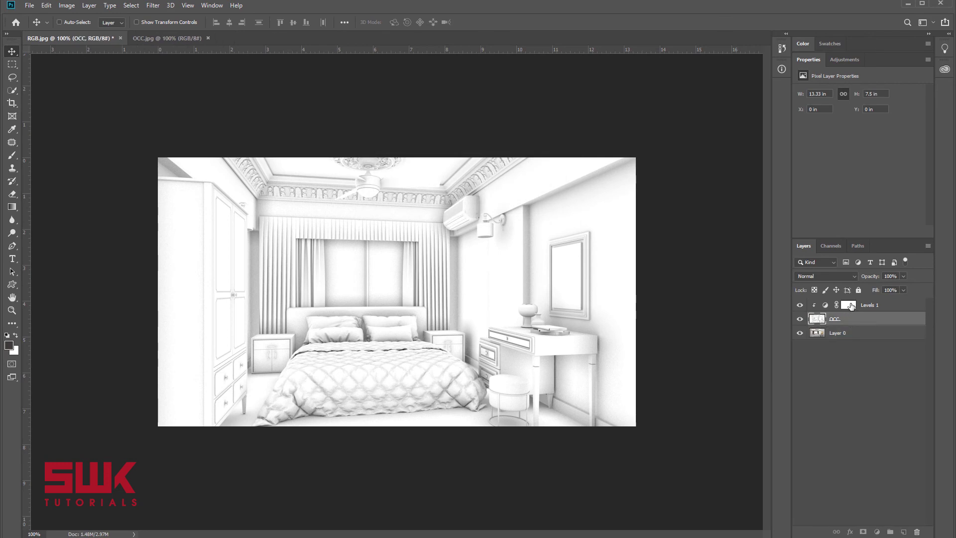
click(850, 305)
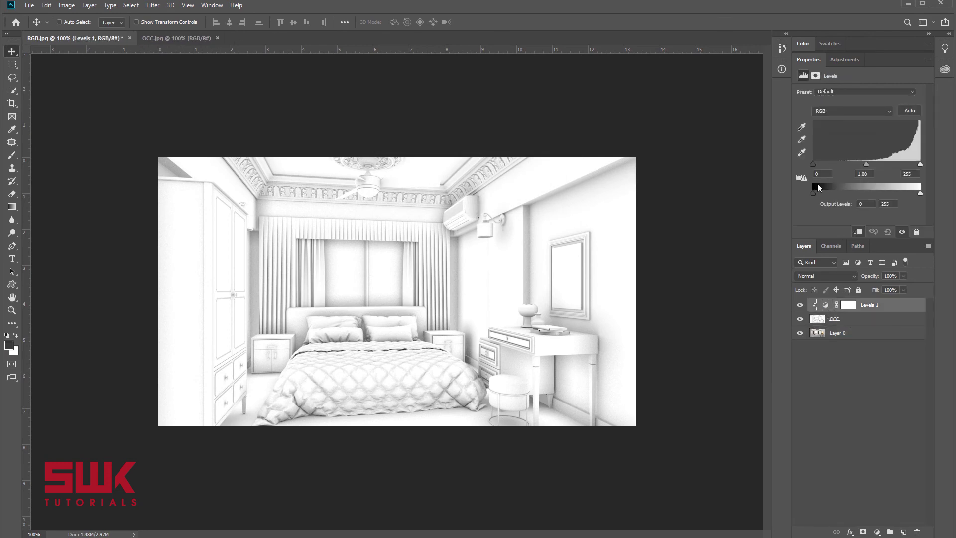
drag(812, 169, 868, 171)
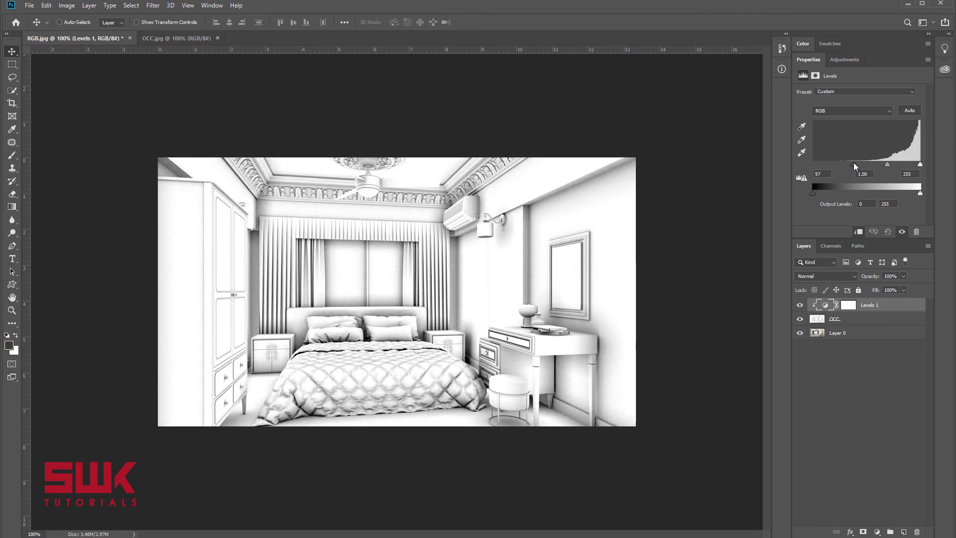
drag(868, 171, 845, 161)
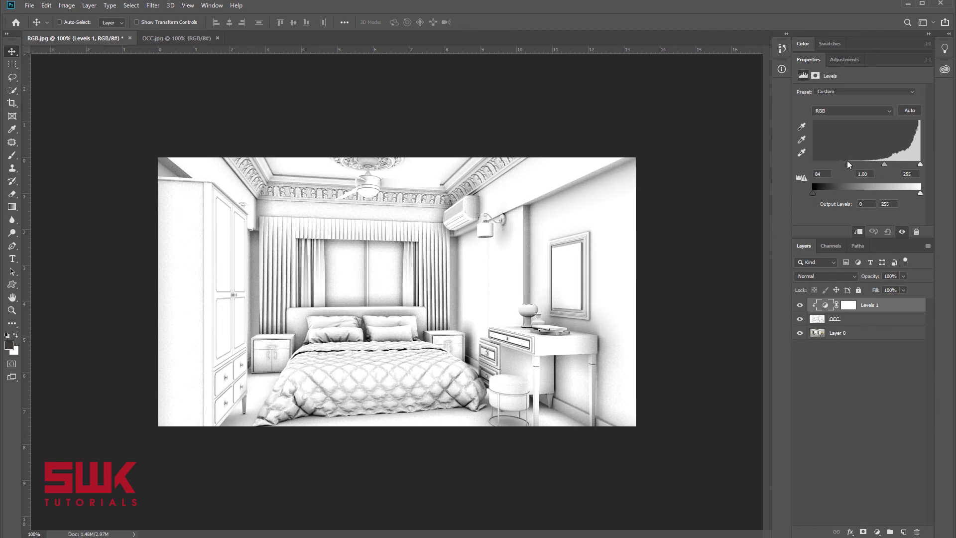
click(800, 307)
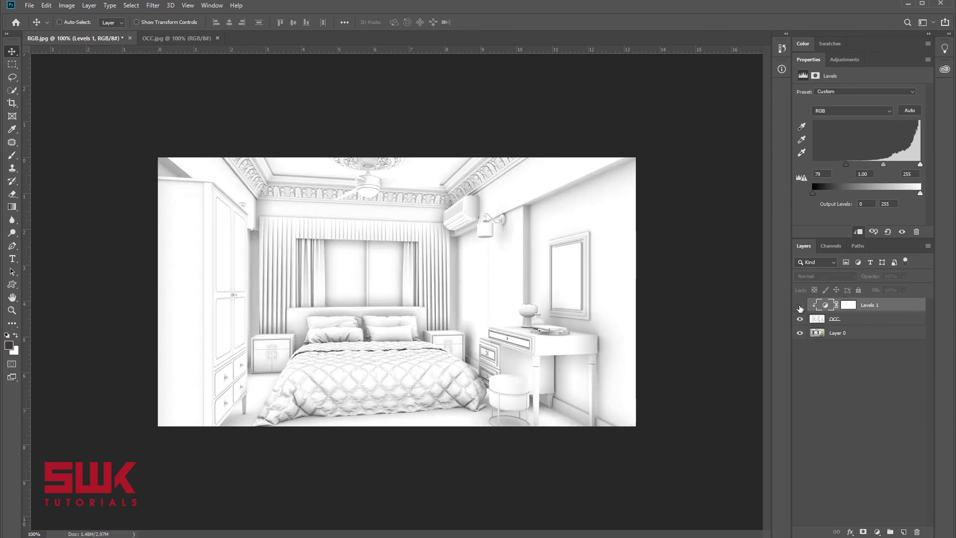
click(800, 306)
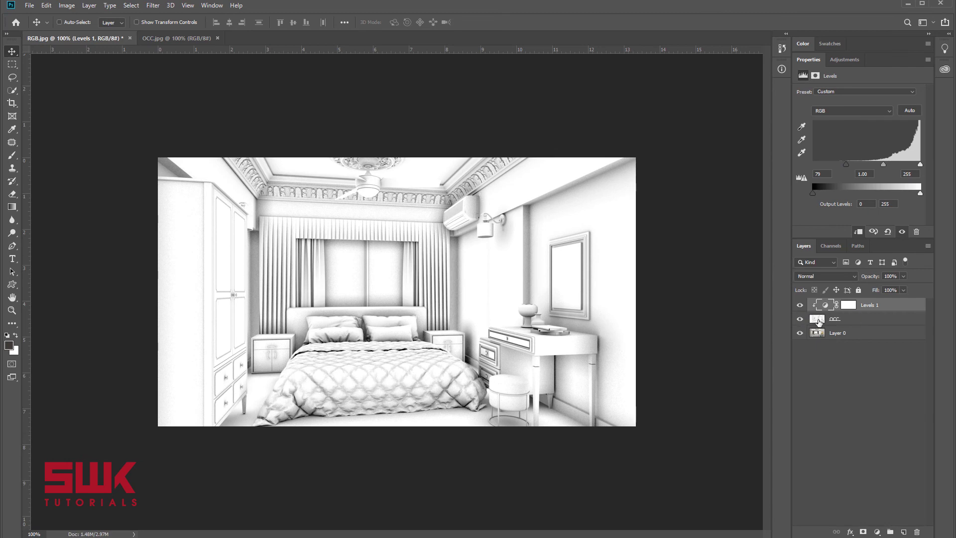
Step: Set the OCC layer's blend mode to Multiply after briefly trying Darken
click(819, 321)
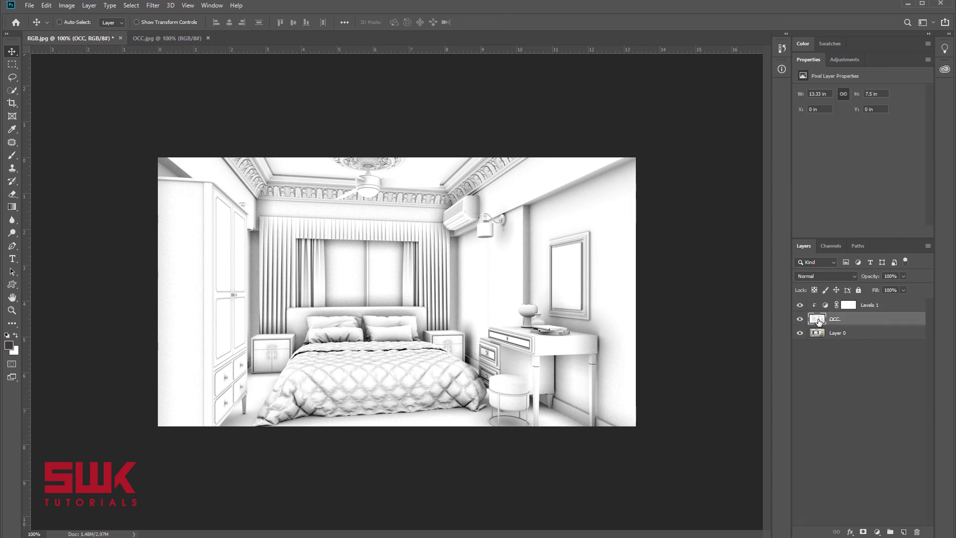
click(905, 276)
click(817, 276)
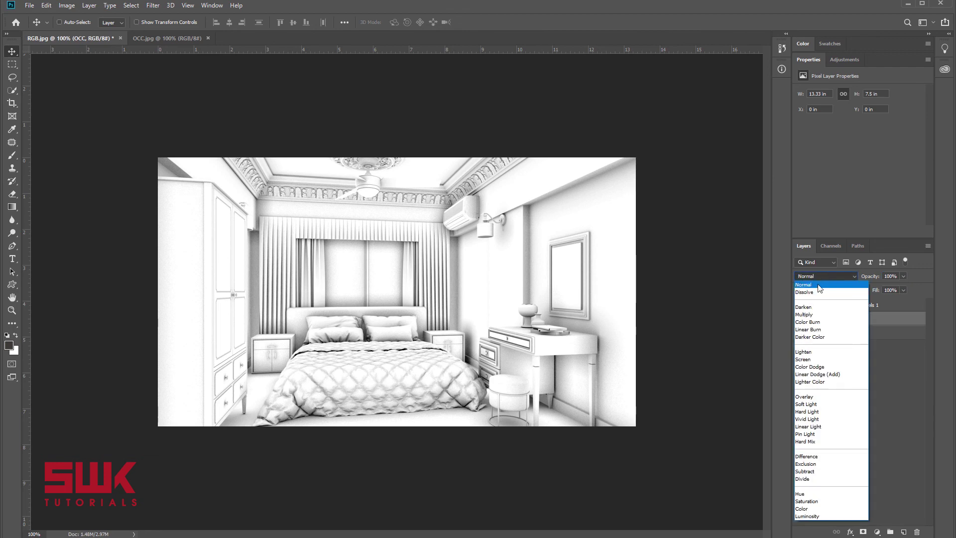
click(822, 306)
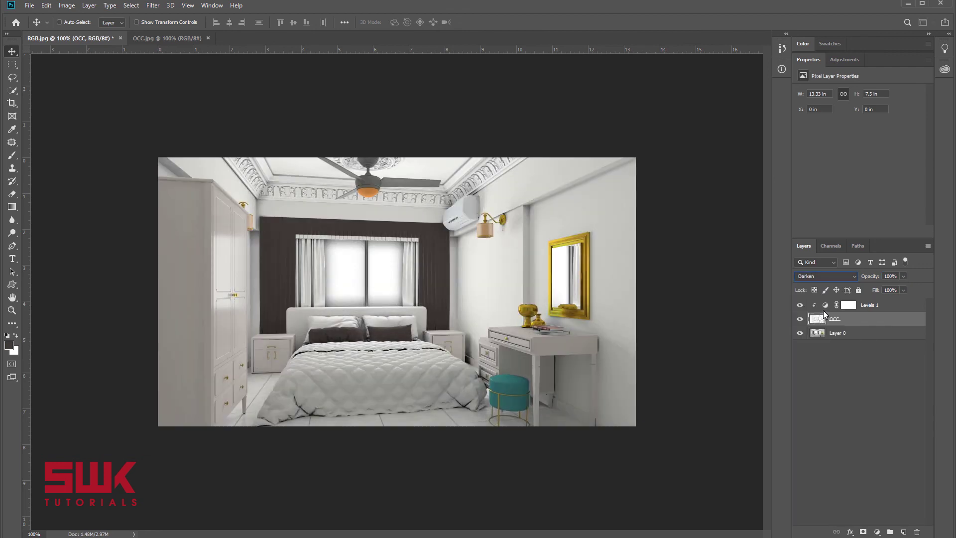
click(820, 276)
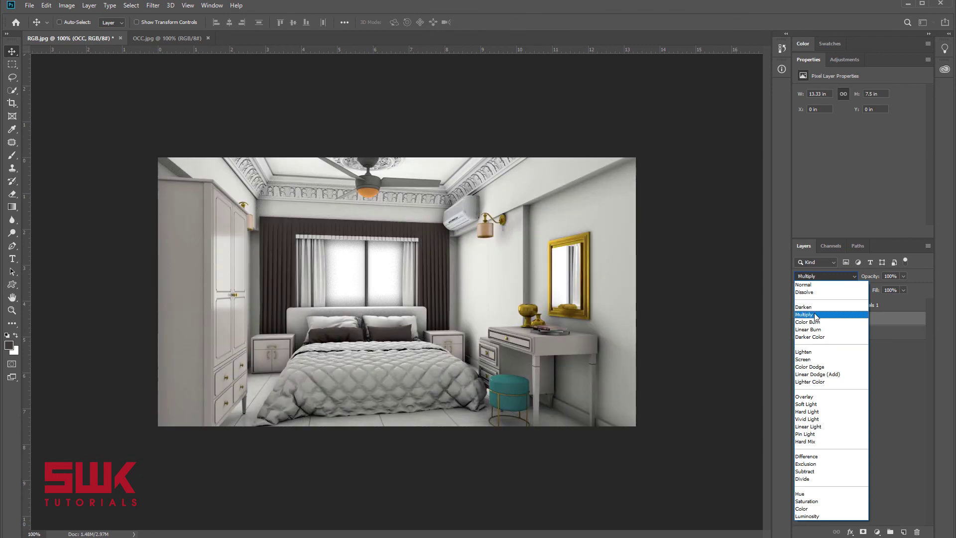
click(821, 312)
click(827, 354)
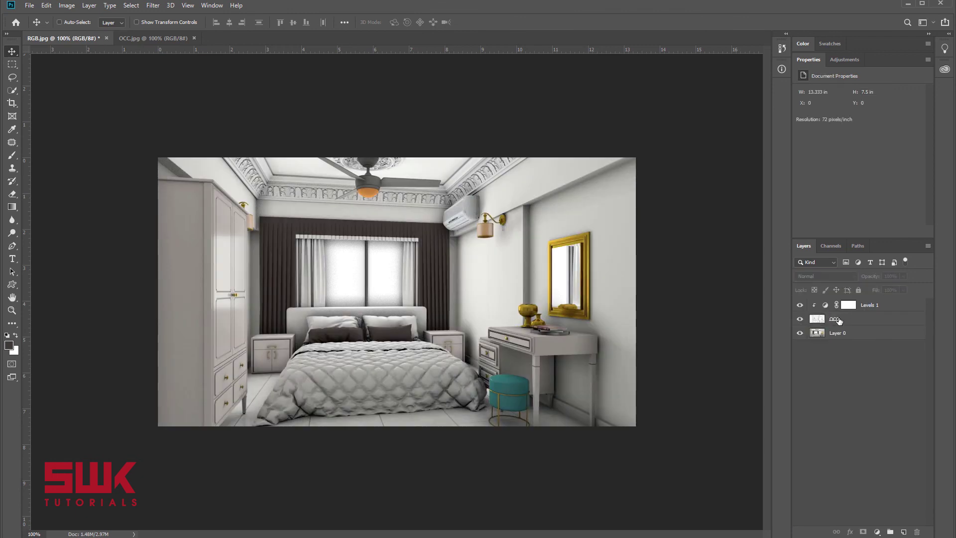
click(834, 320)
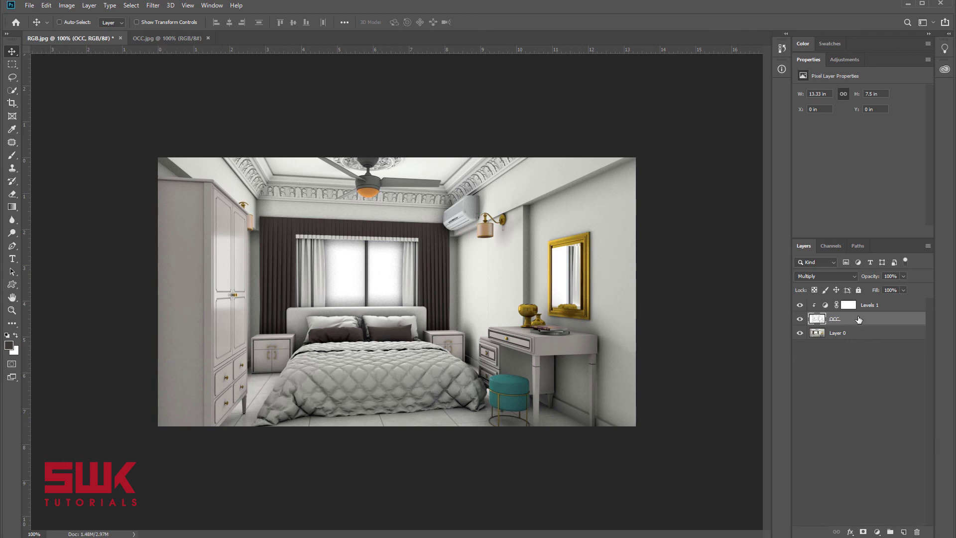
Step: Lower the OCC layer's opacity to 54%
click(902, 277)
drag(897, 289, 872, 290)
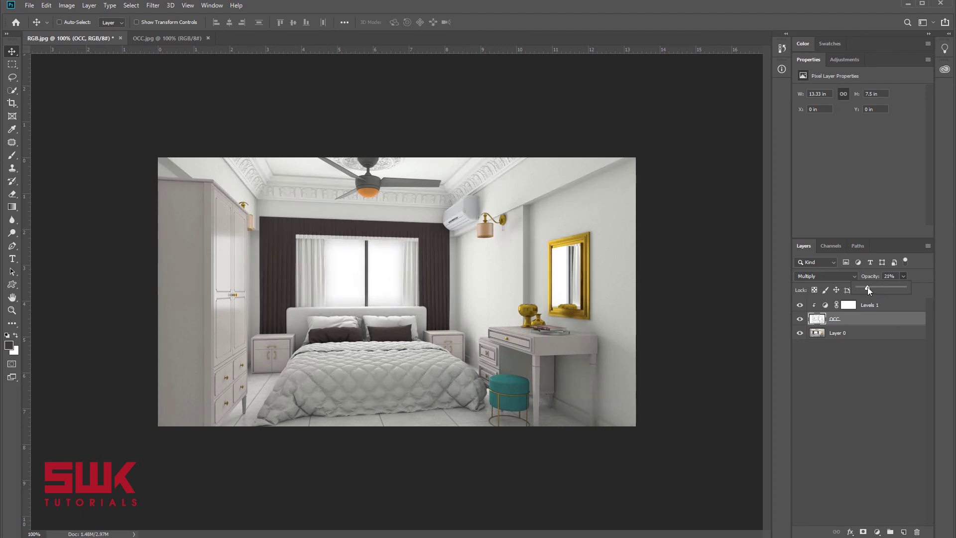
click(868, 374)
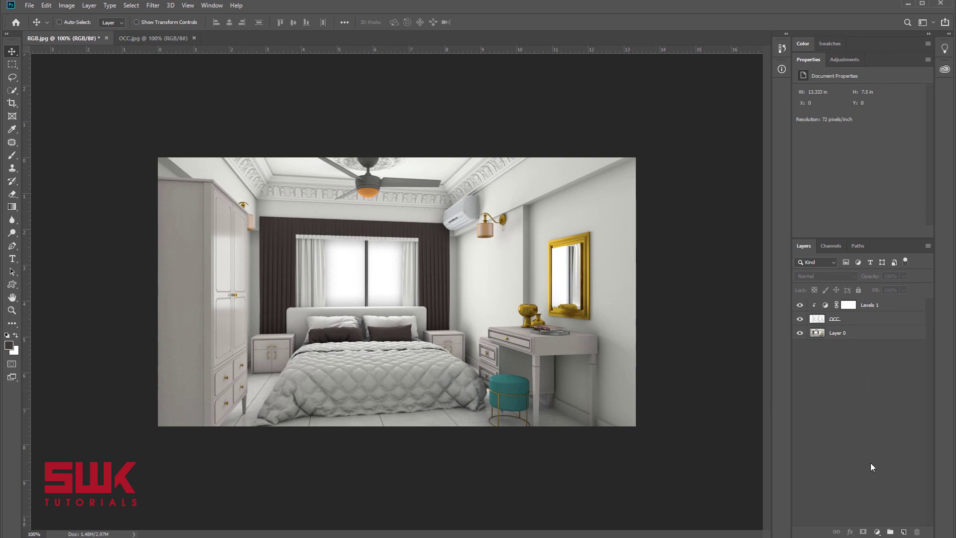
Step: Create a Hue/Saturation adjustment layer and drag its Saturation slider to +12
click(877, 531)
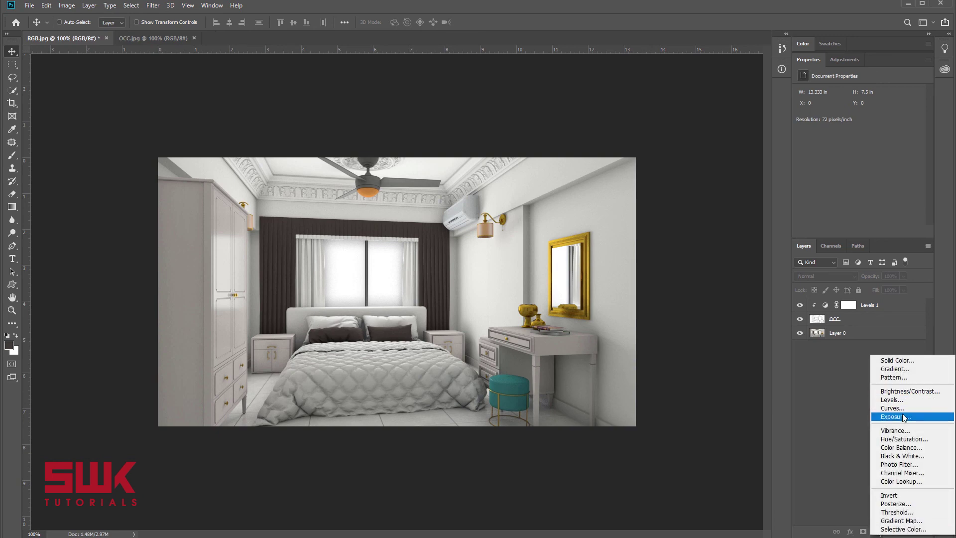
click(910, 441)
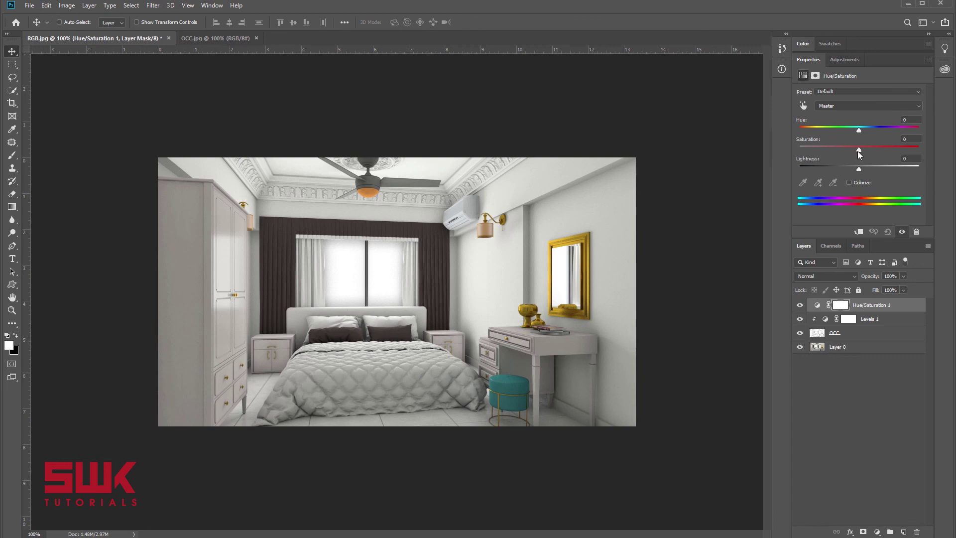
drag(857, 151, 866, 152)
Step: Toggle the Hue/Saturation layer's visibility to compare, then re-enable the OCC and adjustment layers
click(801, 305)
click(801, 305)
click(801, 304)
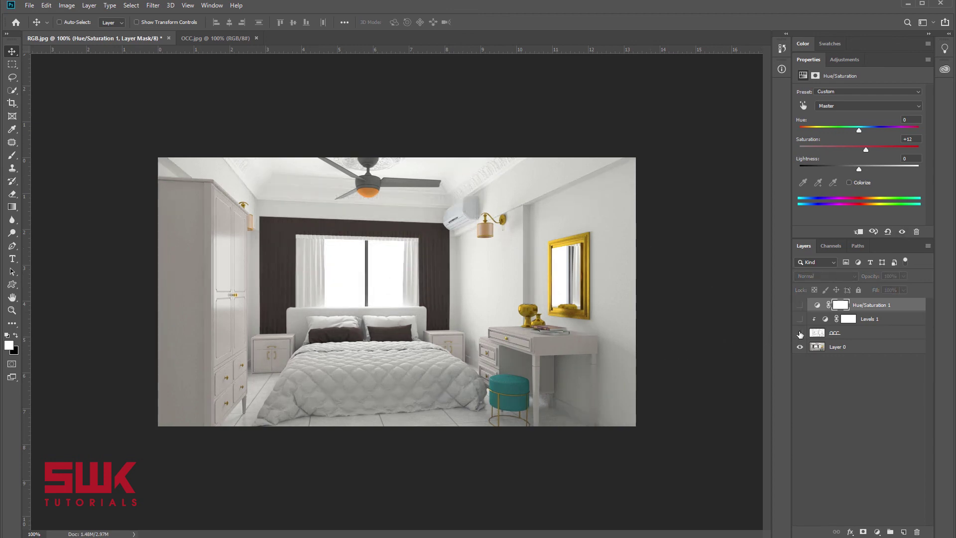
drag(800, 334, 800, 305)
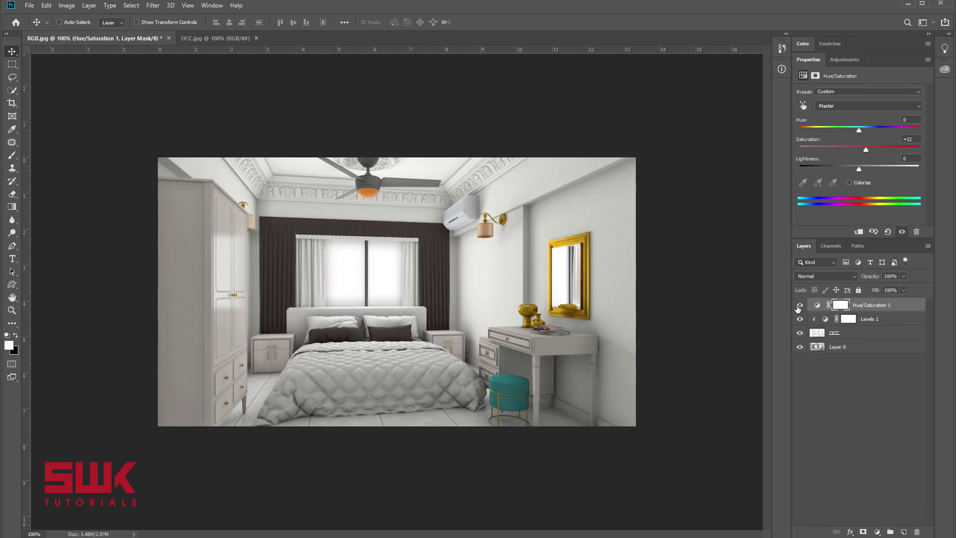